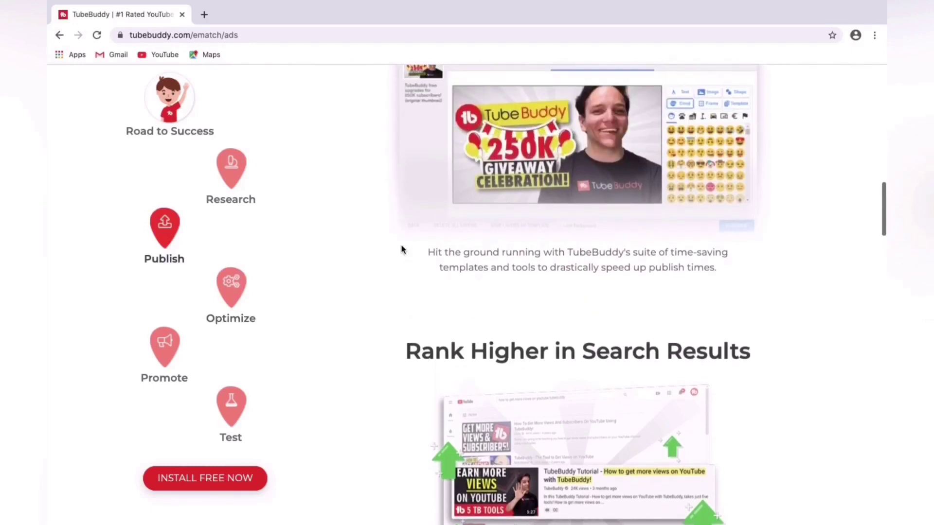
# - Open TubeBuddy's pricing page from the site's main navigation
pyautogui.scroll(6, 402, 249)
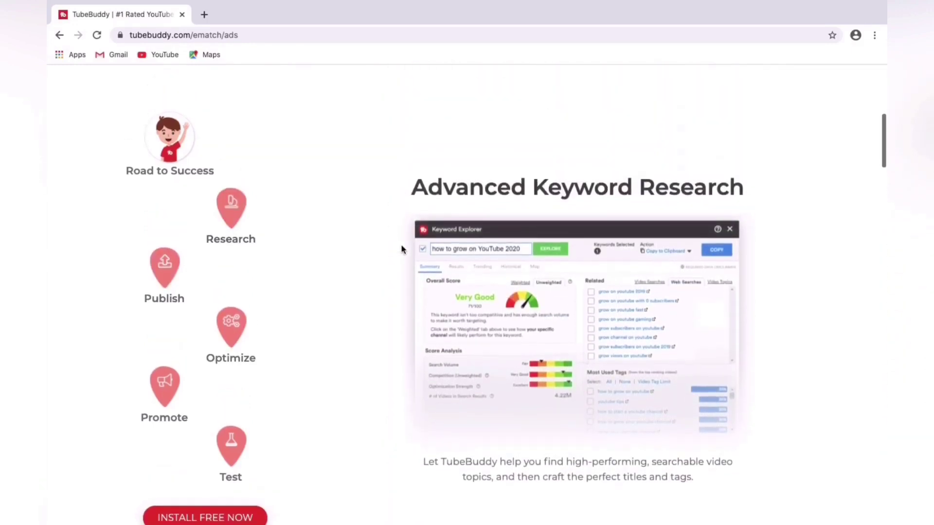
pyautogui.scroll(3, 401, 246)
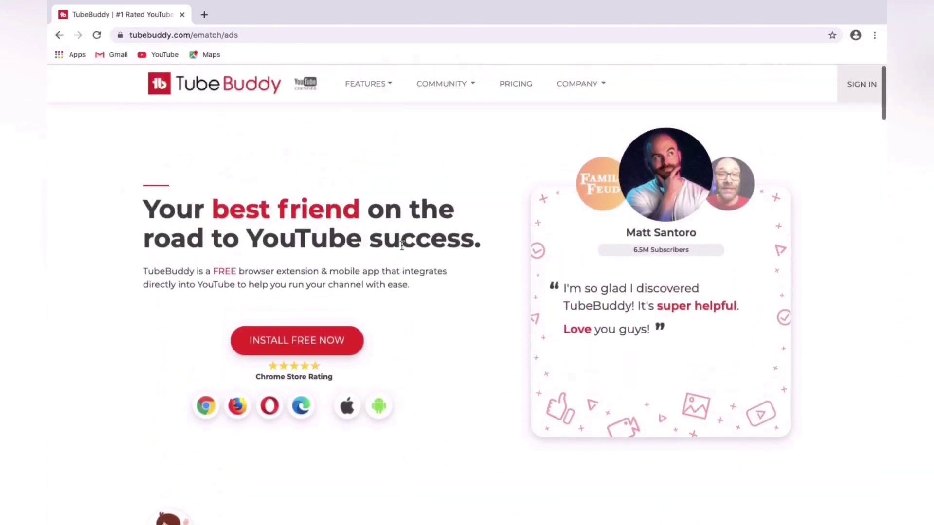
pyautogui.click(518, 92)
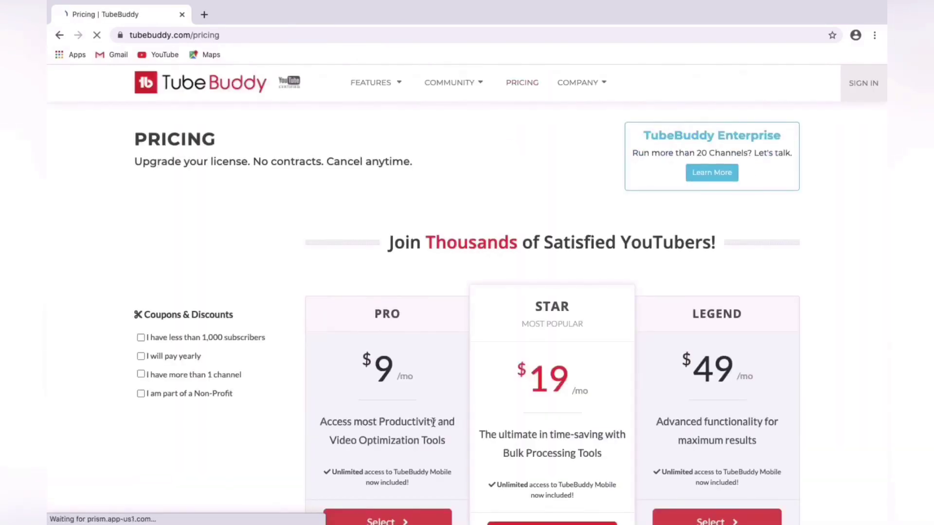
# - Apply the discounts for less than 1,000 subscribers and yearly payment, and choose the Pro plan
pyautogui.scroll(-2, 456, 425)
pyautogui.scroll(-1, 722, 375)
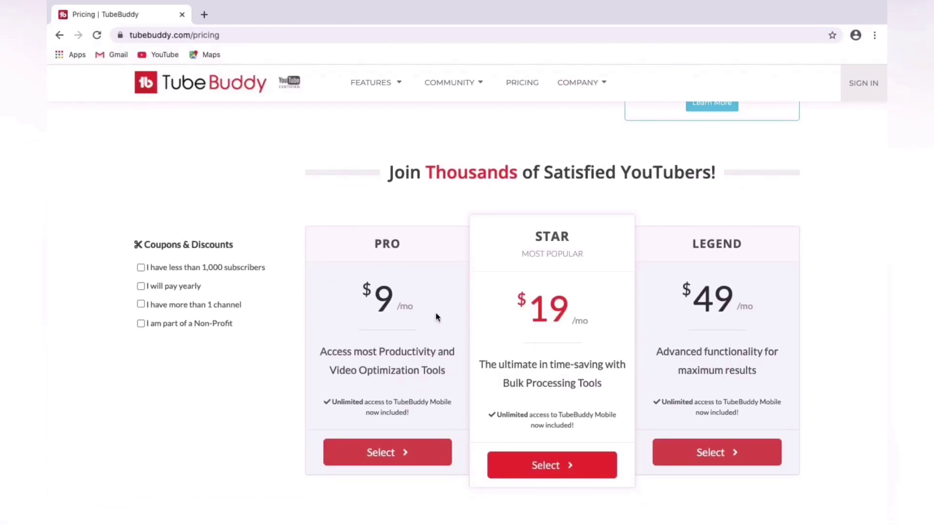
pyautogui.click(142, 269)
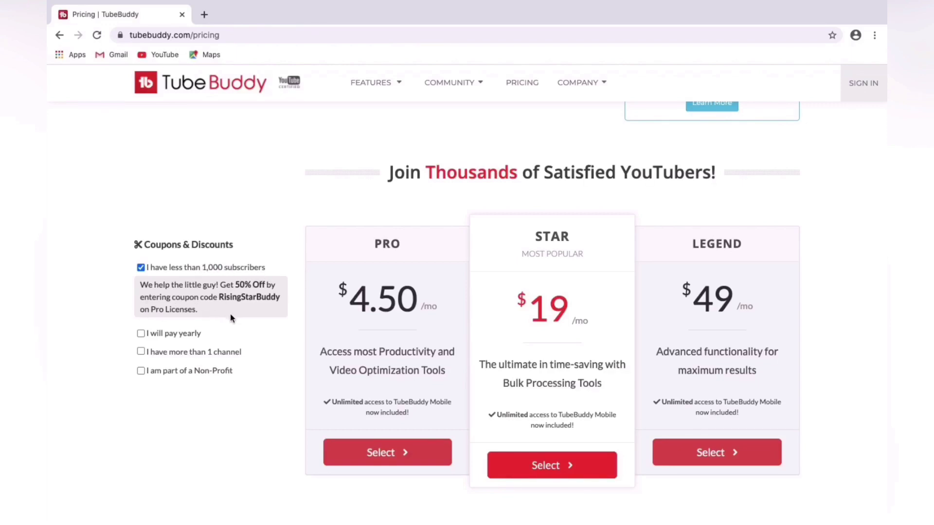
pyautogui.click(142, 334)
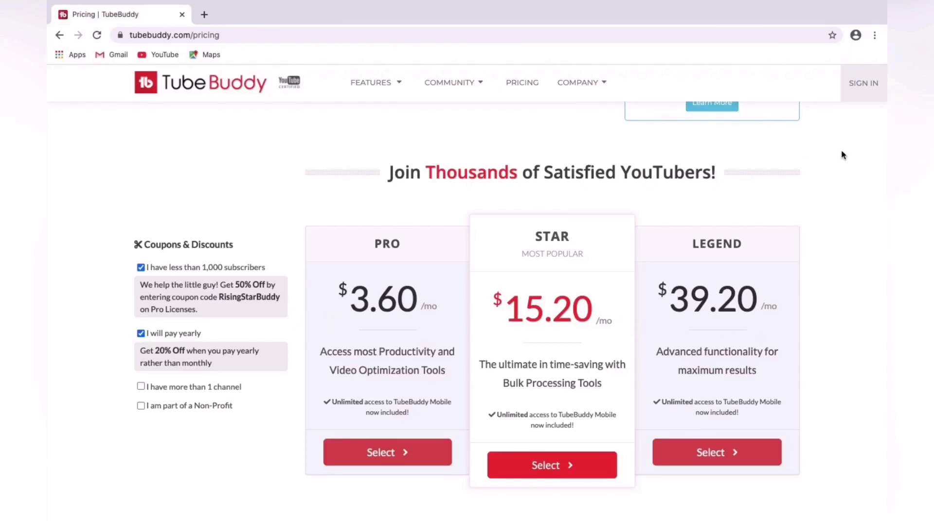
pyautogui.scroll(2, 850, 156)
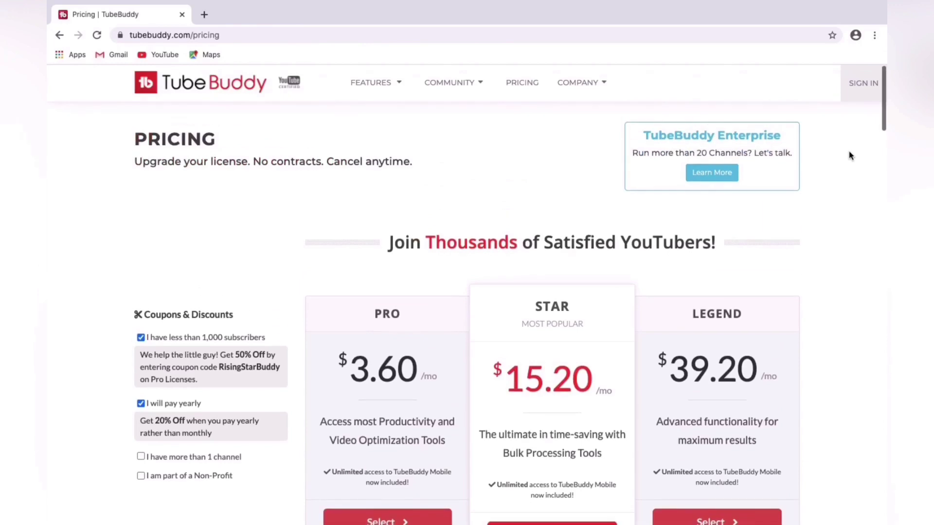
pyautogui.scroll(-3, 849, 154)
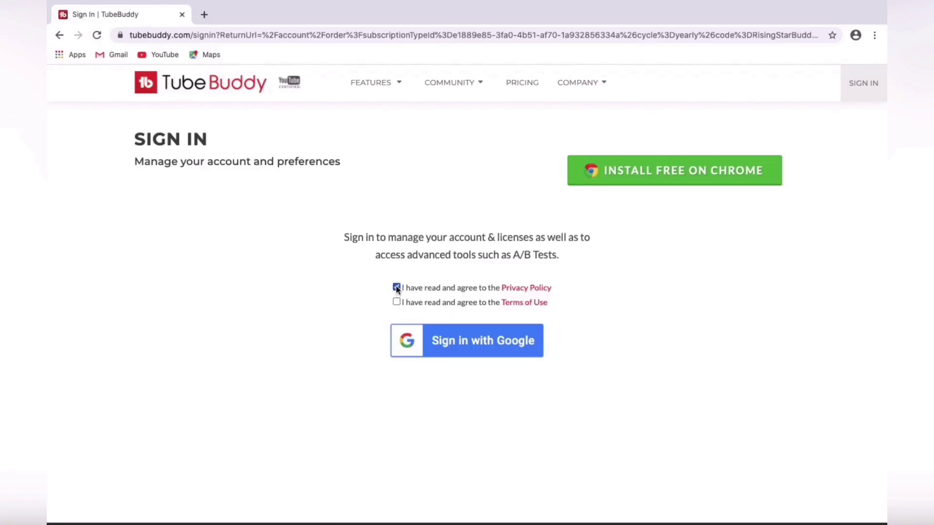
# - Agree to the Terms of Use, start signing in with Google and dismiss the page translation offer
pyautogui.click(396, 302)
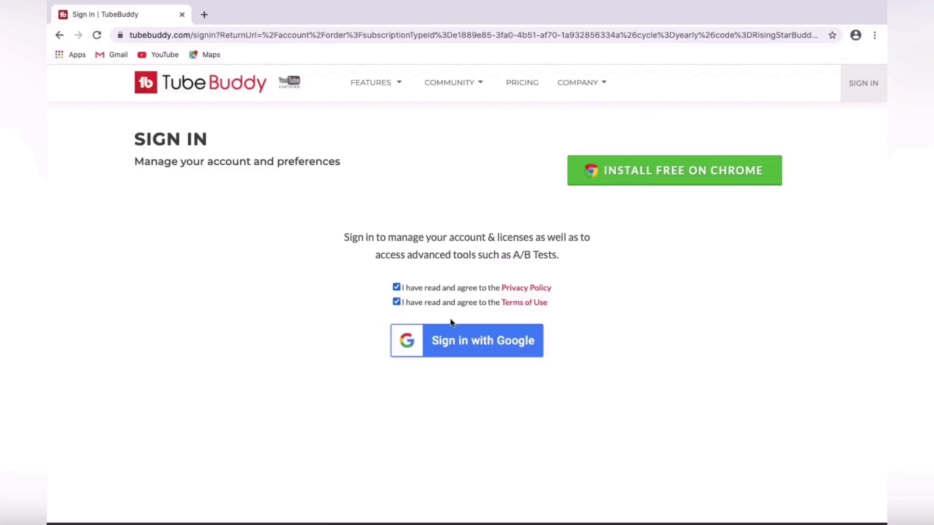
pyautogui.click(471, 339)
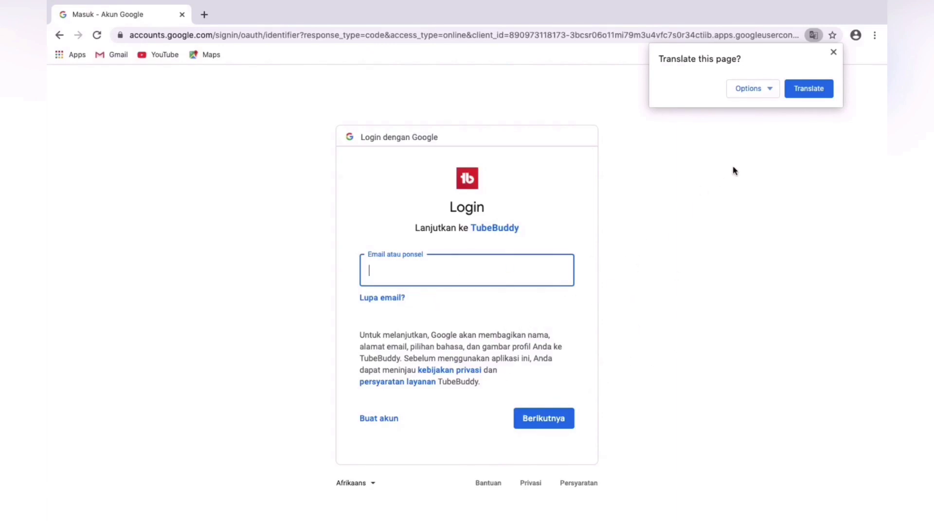
pyautogui.click(833, 53)
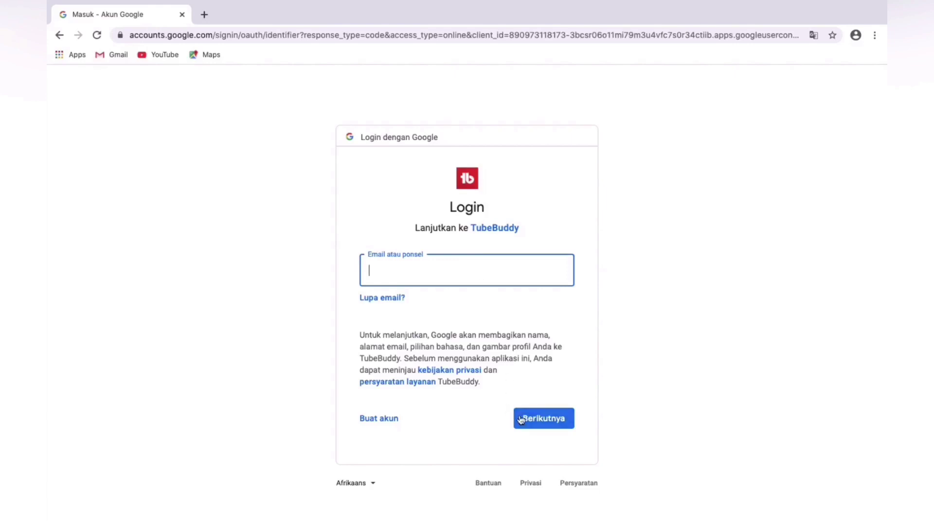
# - Link the YouTube channel to the Pro license order through the Google account
pyautogui.moveTo(644, 5)
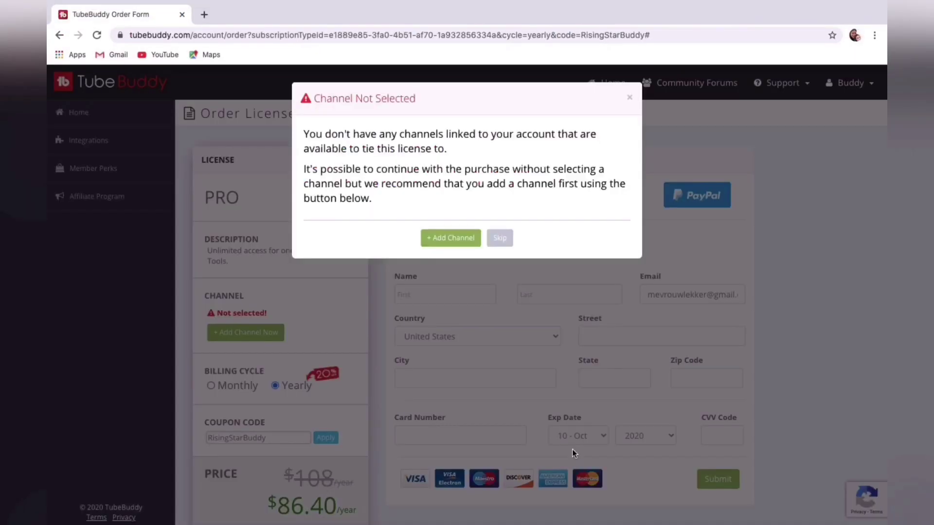
pyautogui.click(450, 238)
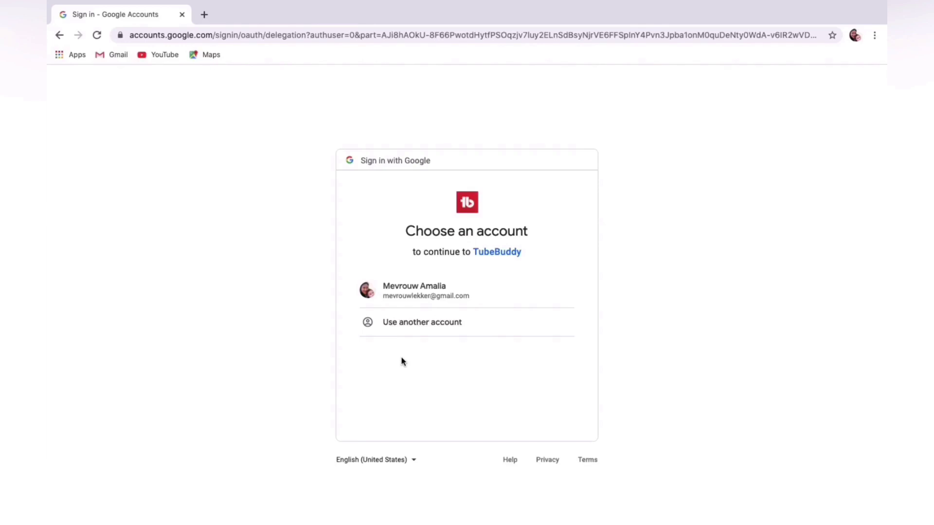
pyautogui.moveTo(646, 5)
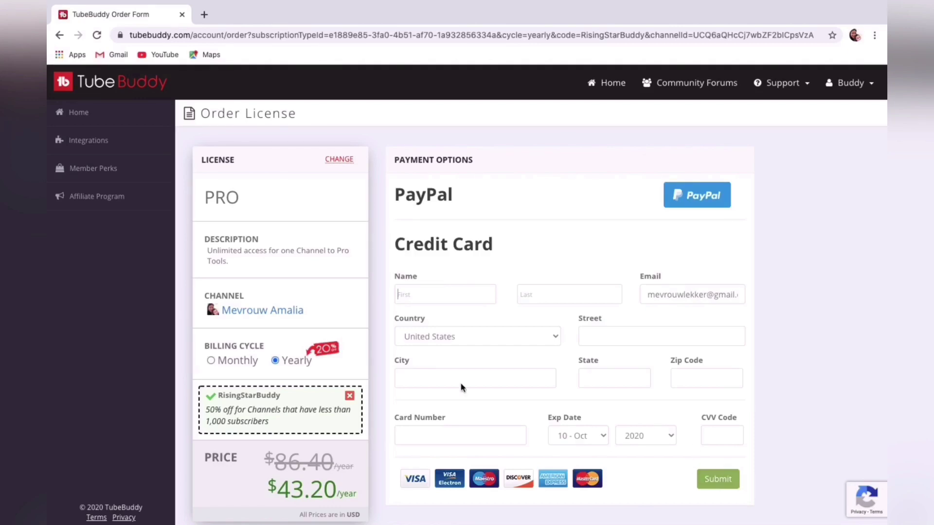
# - Switch the order's billing cycle to Monthly and back to Yearly to compare the Pro license prices
pyautogui.click(211, 361)
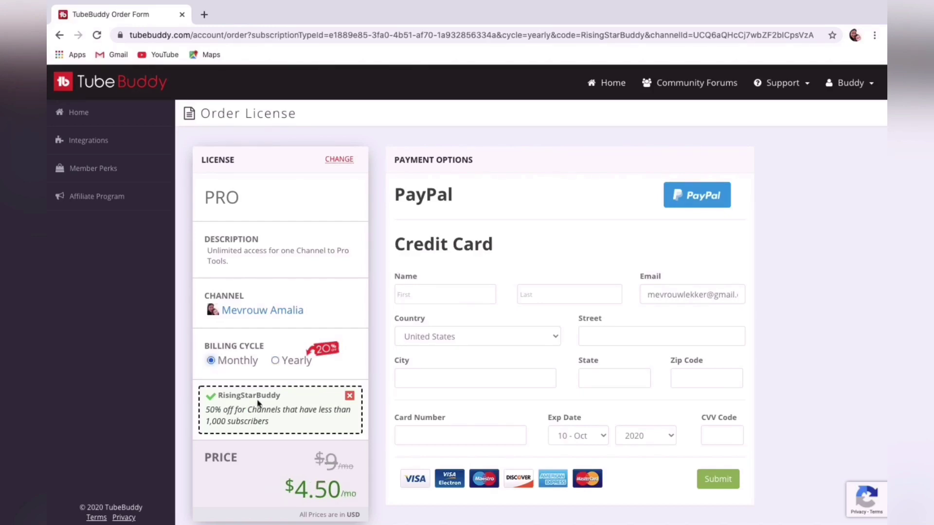
pyautogui.click(276, 361)
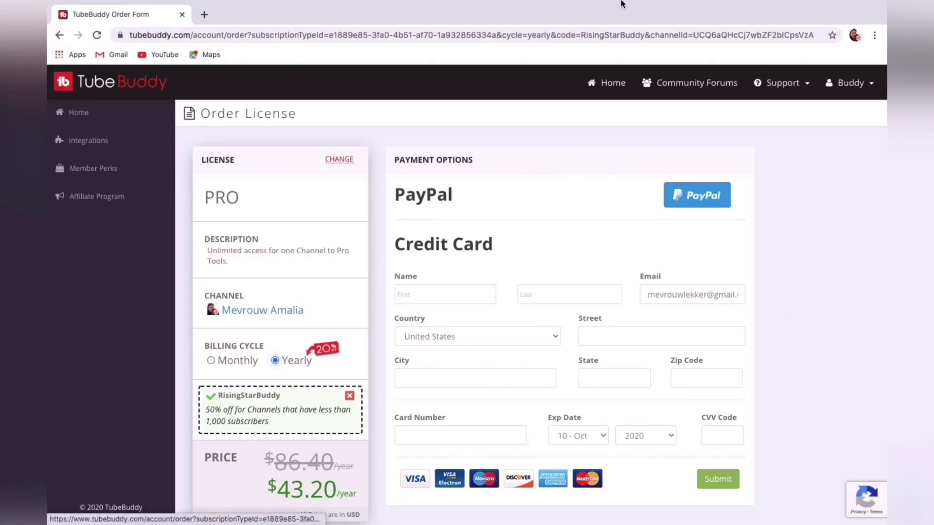
# - Open the TubeBuddy extension's Chrome Web Store listing from the TubeBuddy home page
pyautogui.moveTo(621, 4)
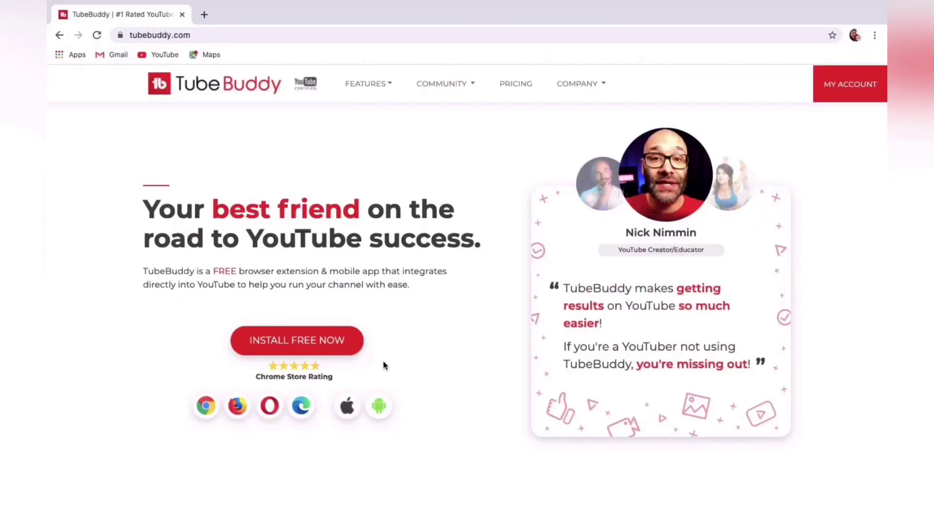
pyautogui.click(299, 341)
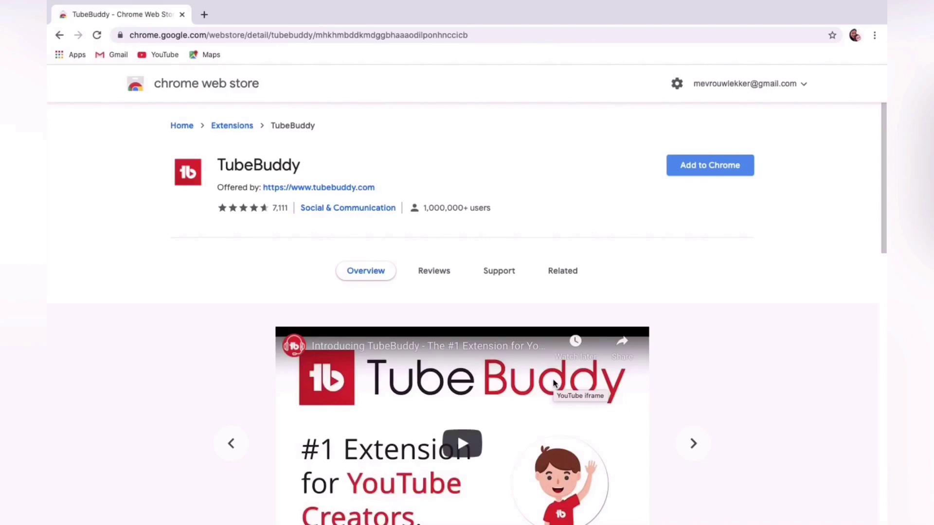
# - Examine the extension's preview, overview text, additional information and related extensions on its store listing
pyautogui.scroll(-1, 553, 384)
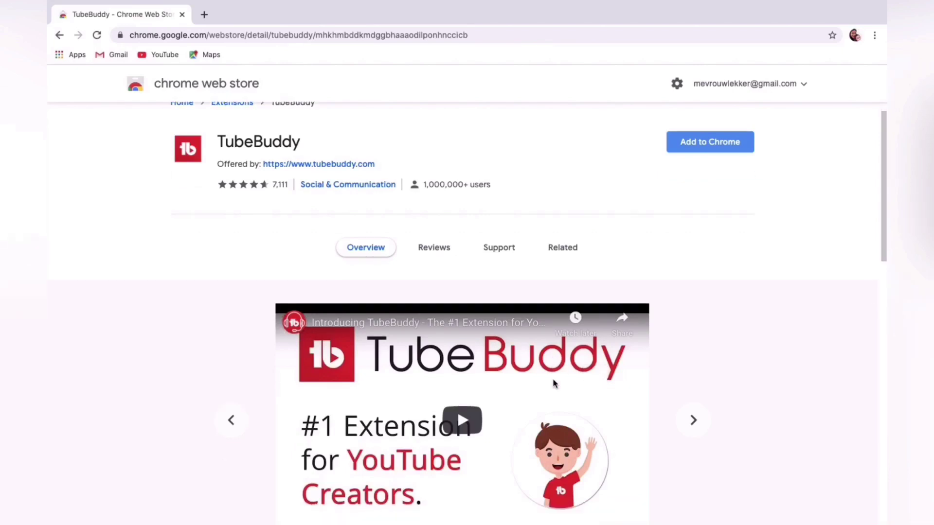
pyautogui.scroll(-1, 553, 384)
pyautogui.scroll(-1, 553, 384)
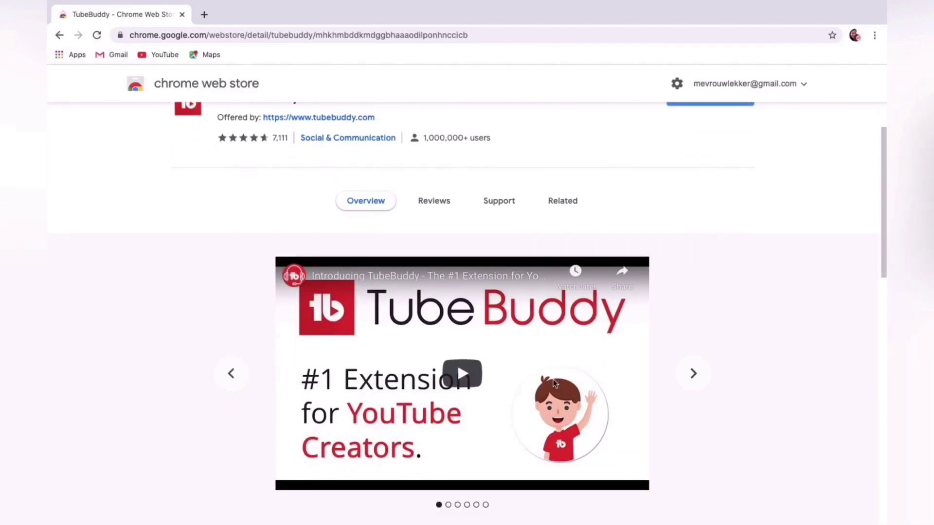
pyautogui.scroll(3, 552, 382)
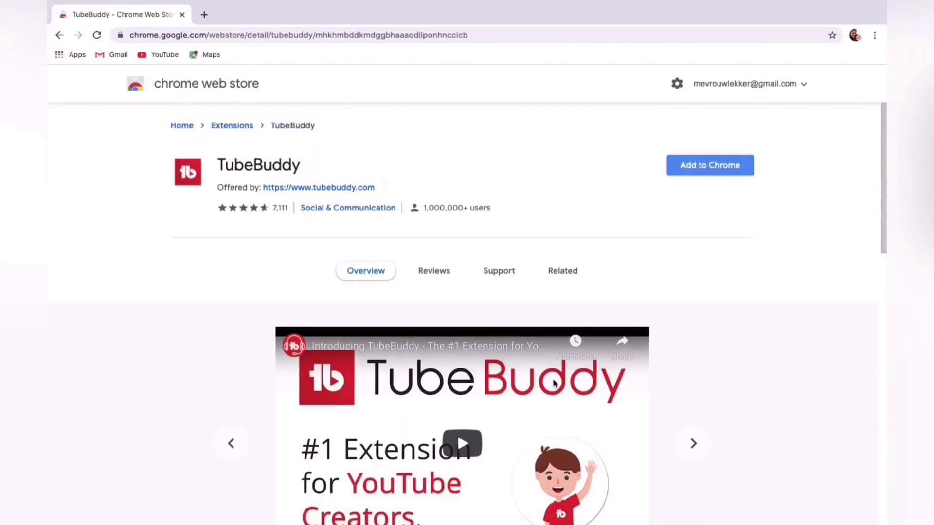
pyautogui.scroll(-7, 553, 383)
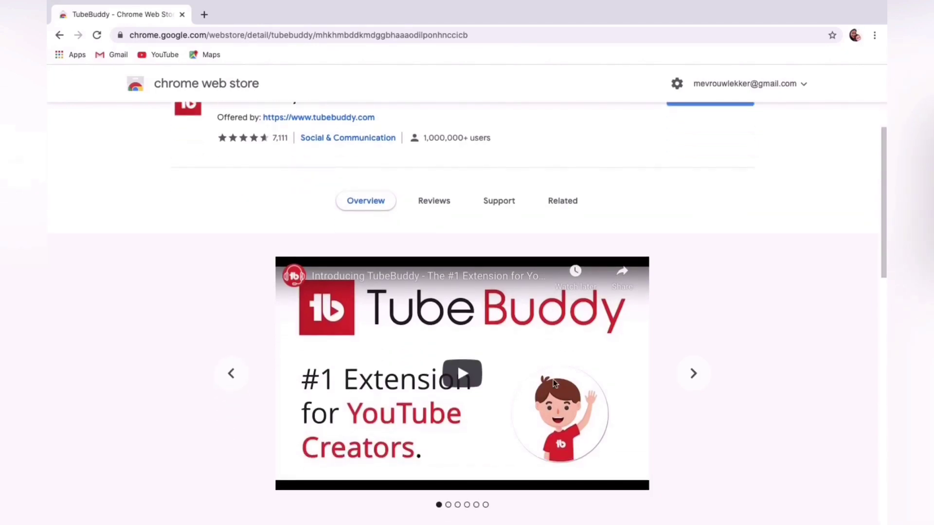
pyautogui.scroll(-5, 553, 383)
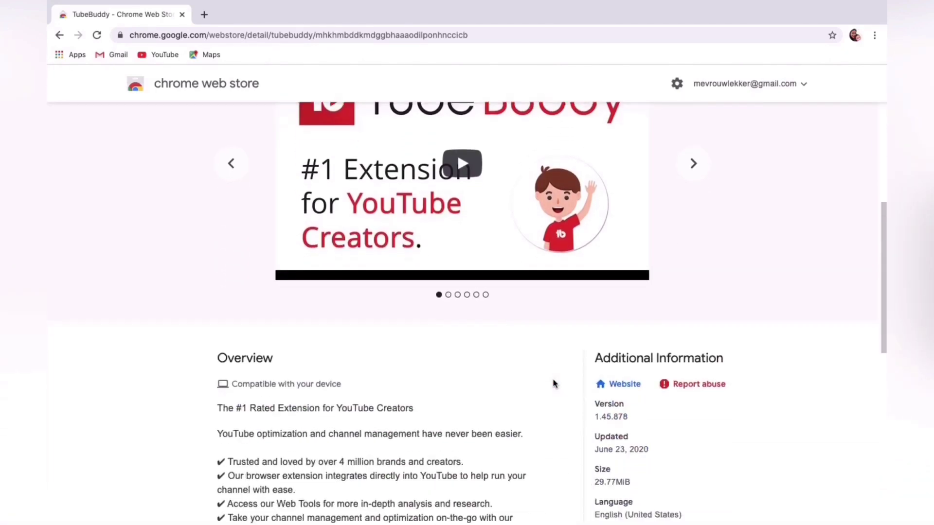
pyautogui.scroll(-5, 553, 384)
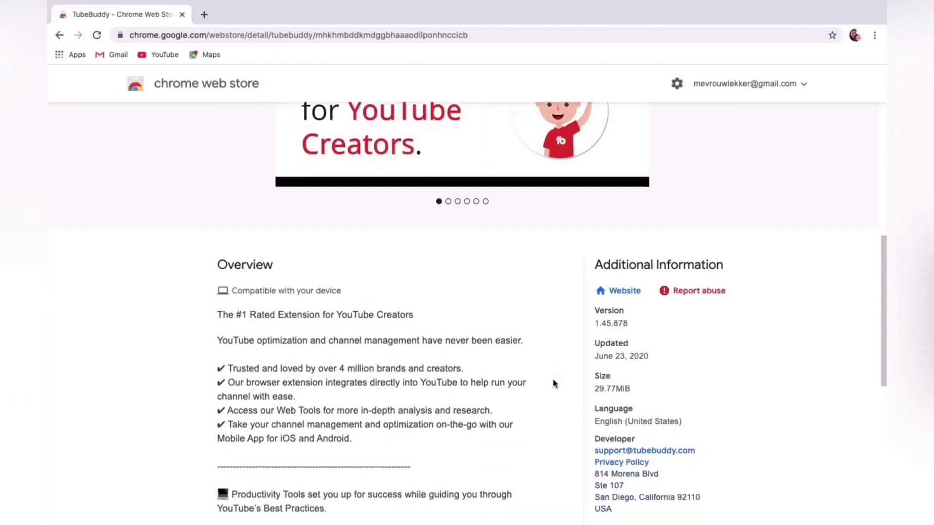
pyautogui.scroll(-6, 553, 384)
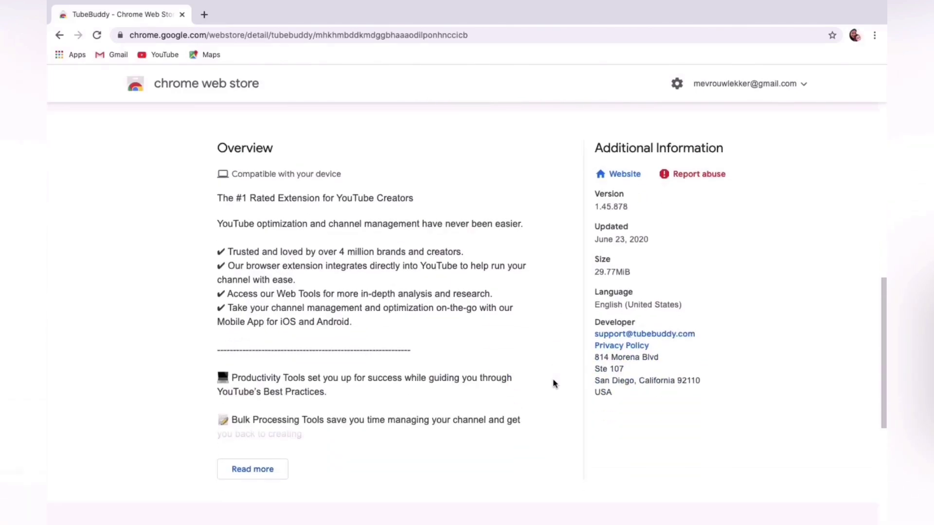
pyautogui.scroll(-5, 553, 384)
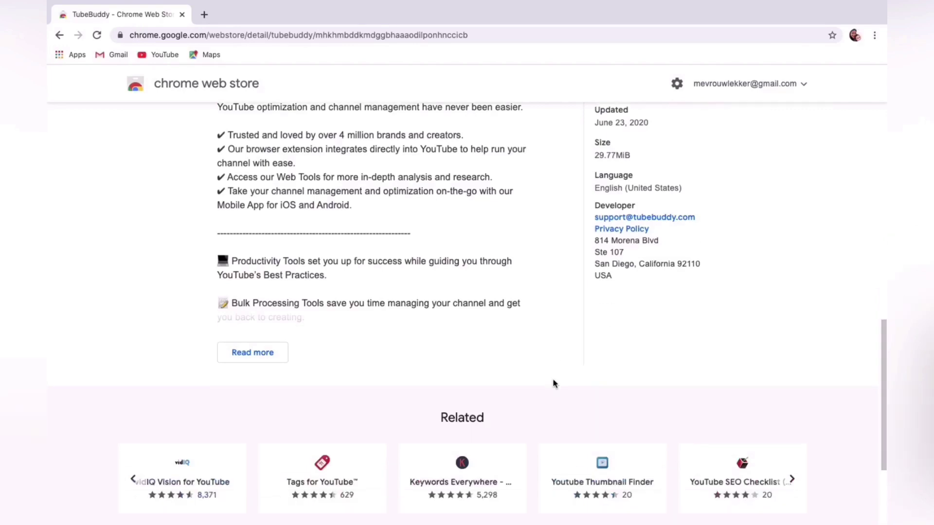
pyautogui.scroll(18, 553, 384)
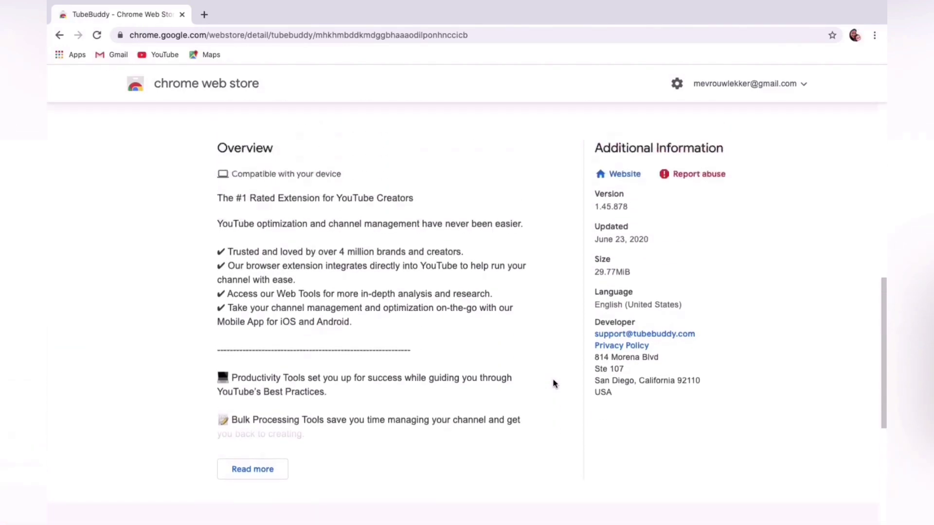
pyautogui.scroll(10, 553, 383)
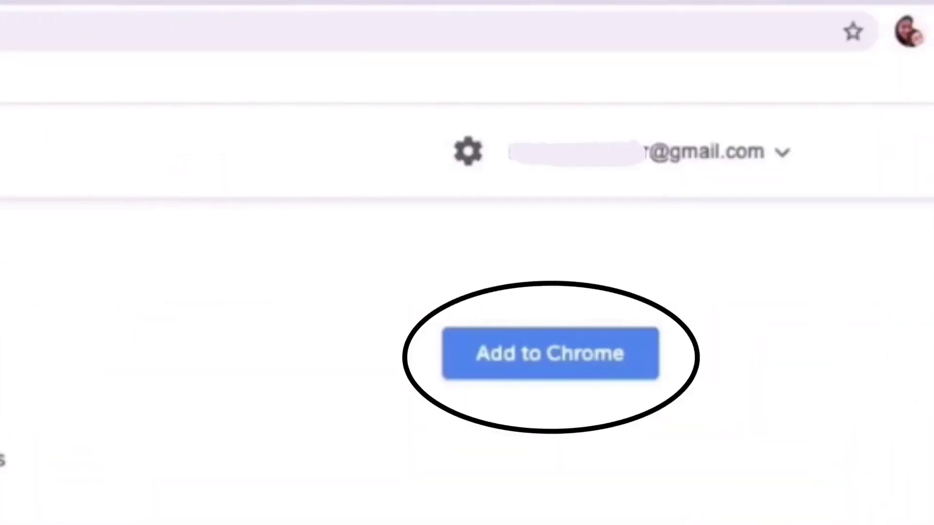
# - Add the TubeBuddy extension to Chrome and approve its installation
pyautogui.click(554, 357)
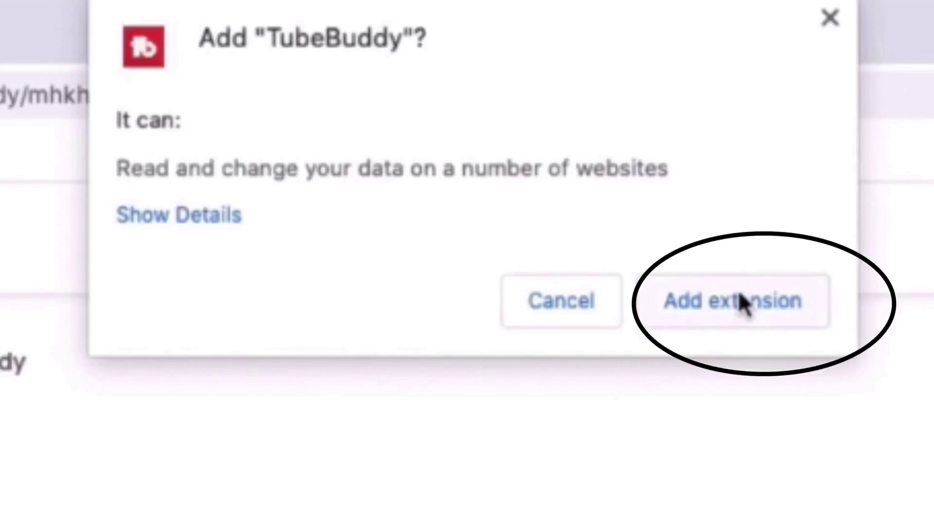
pyautogui.click(739, 302)
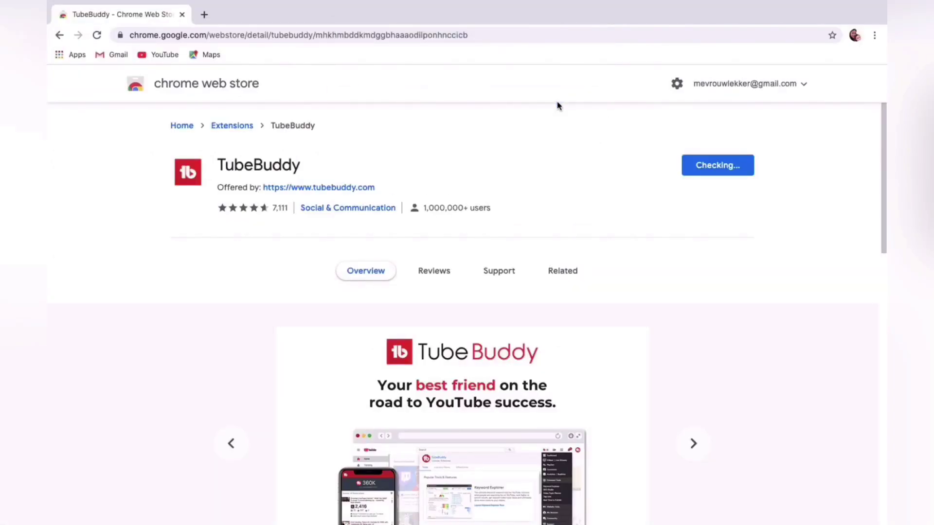
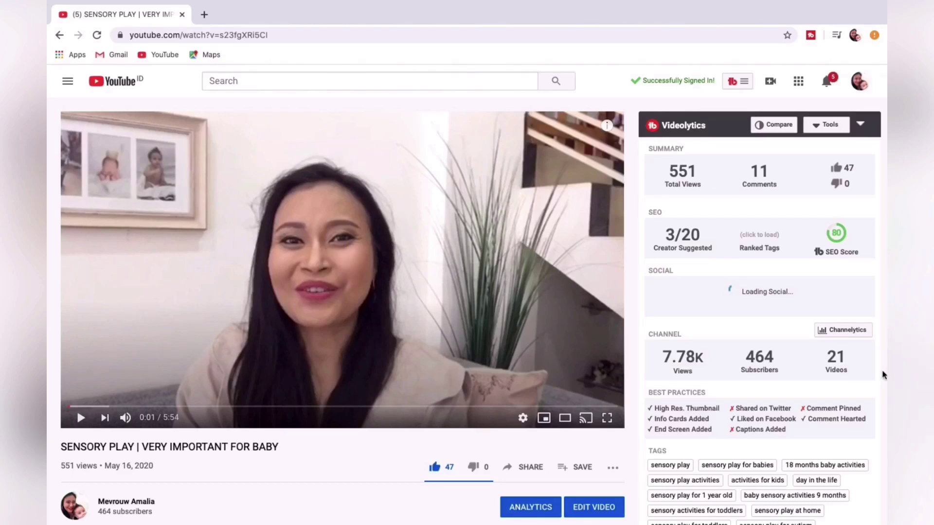
# - Review the Videolytics best practices and tags of the sensory play video, and open the video for editing
pyautogui.scroll(-1, 883, 374)
pyautogui.scroll(-1, 883, 375)
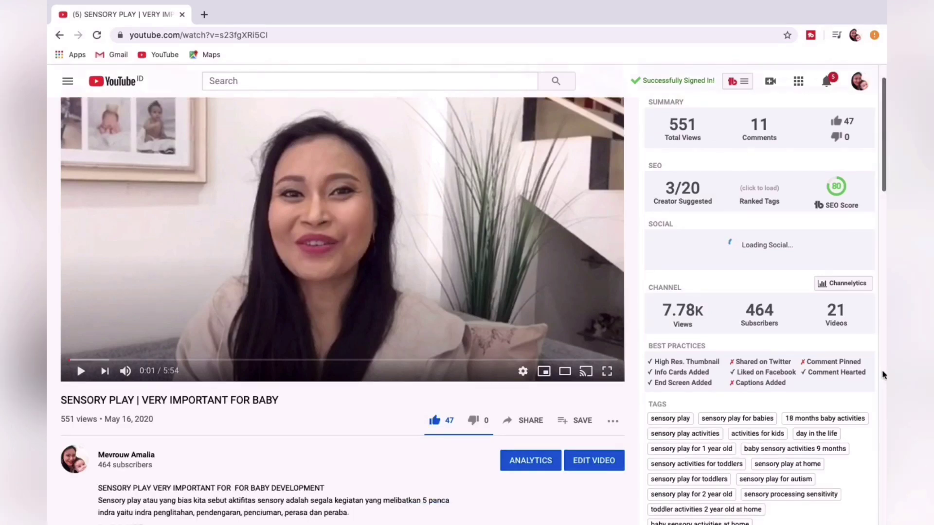
pyautogui.scroll(-5, 883, 375)
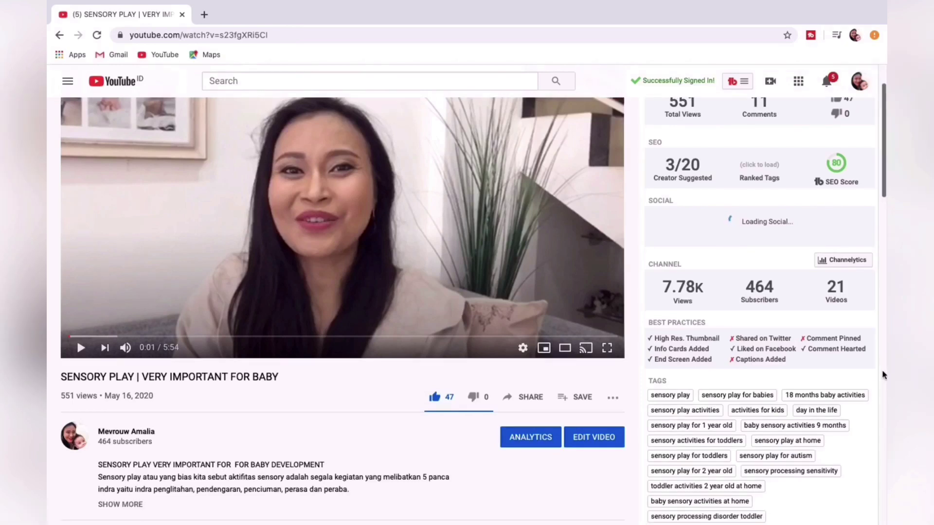
pyautogui.scroll(-1, 883, 375)
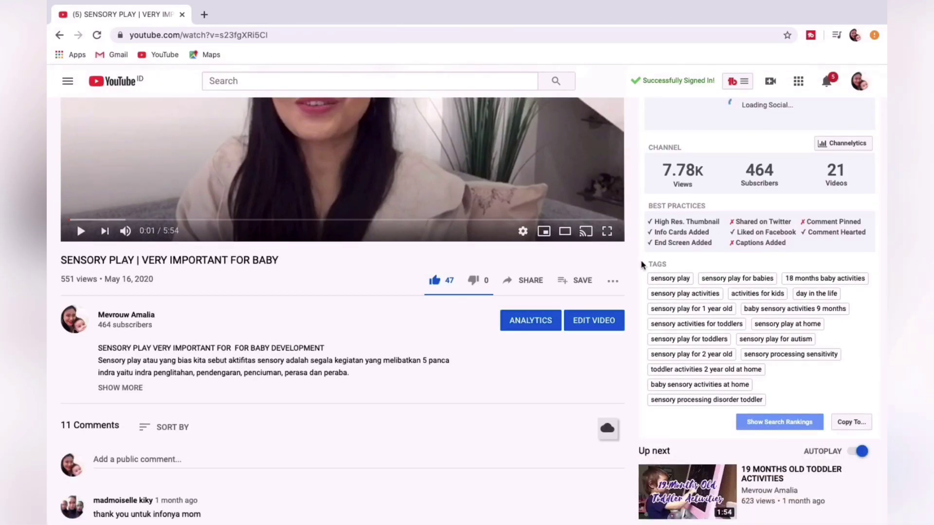
pyautogui.click(601, 322)
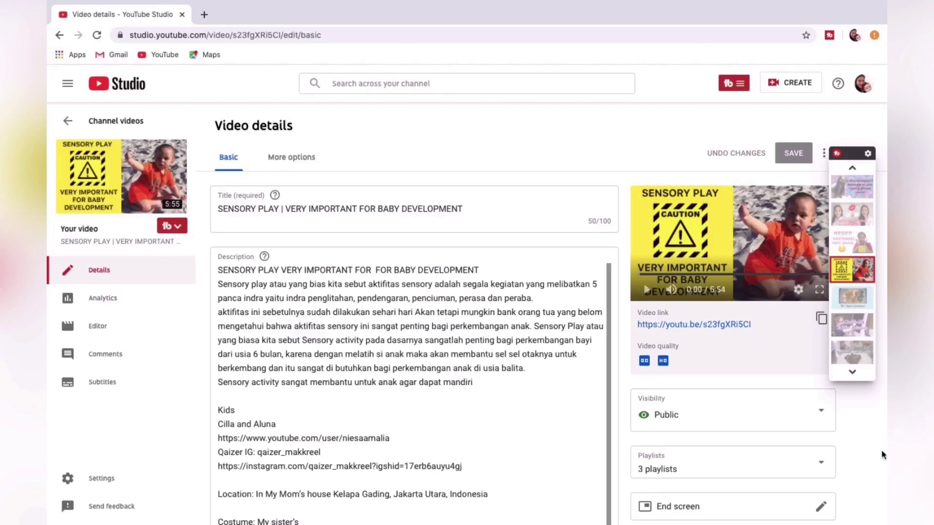
# - Open TubeBuddy's Keyword Explorer from the sensory play video's details page
pyautogui.scroll(-3, 871, 456)
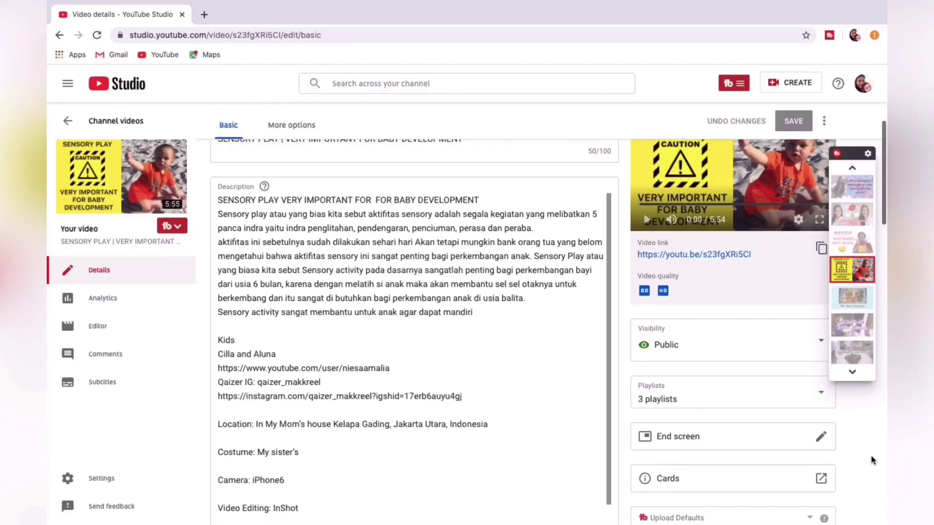
pyautogui.scroll(-2, 871, 460)
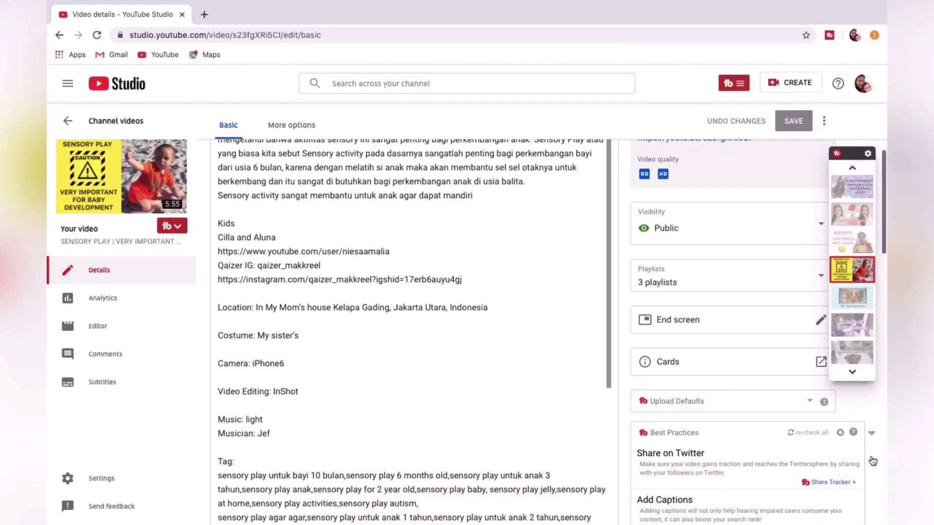
pyautogui.scroll(5, 871, 461)
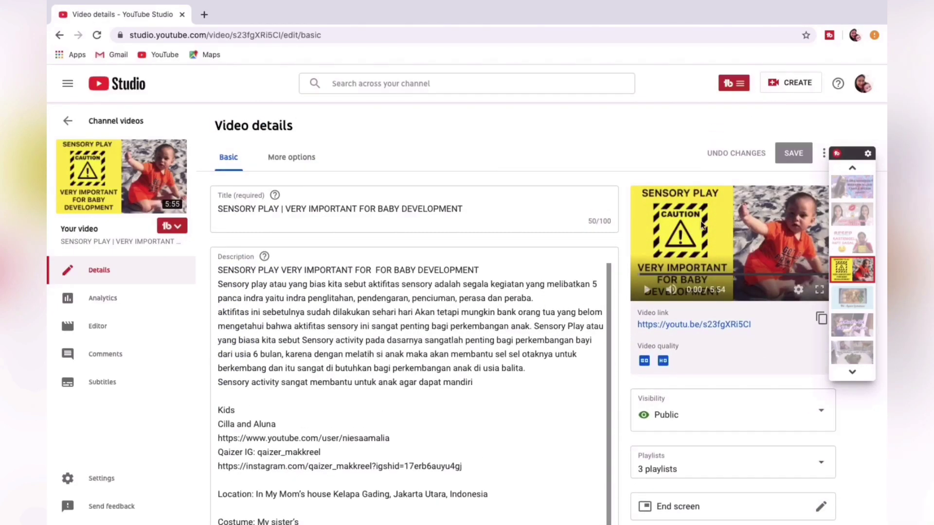
pyautogui.click(735, 86)
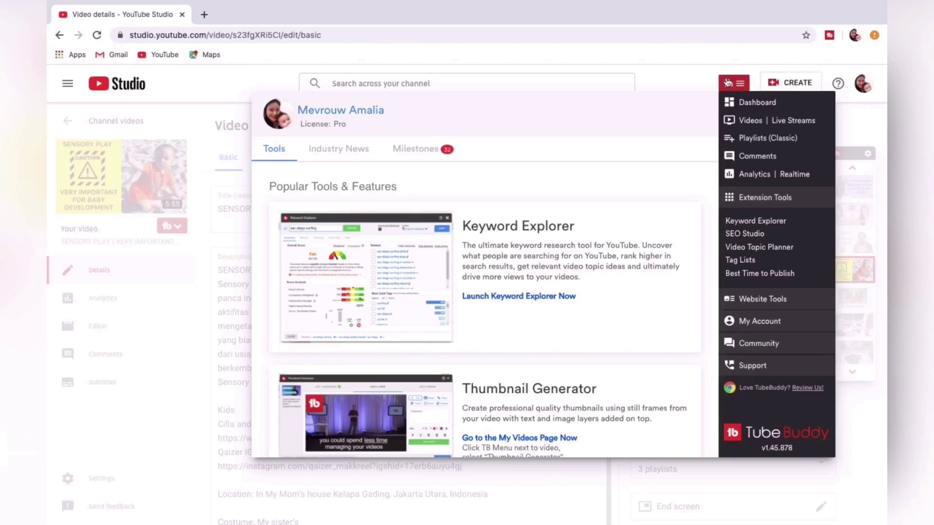
pyautogui.moveTo(620, 2)
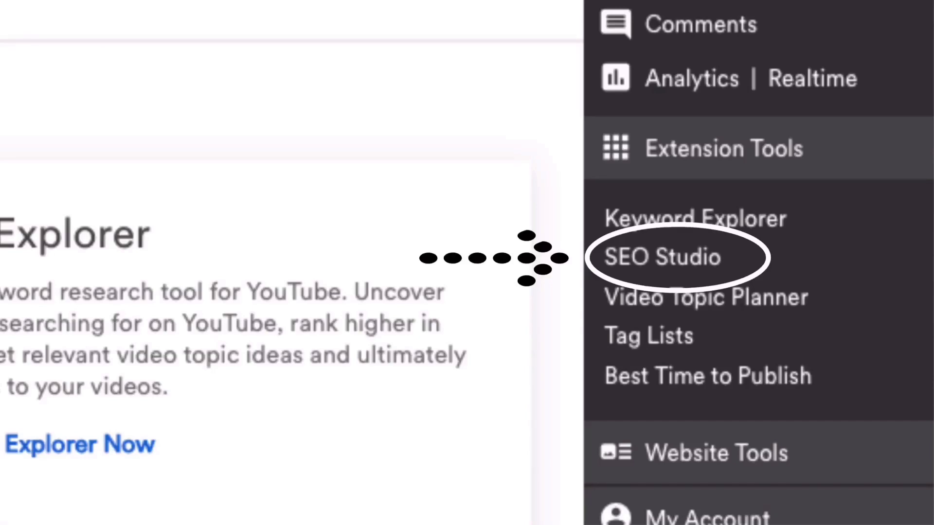
pyautogui.click(661, 257)
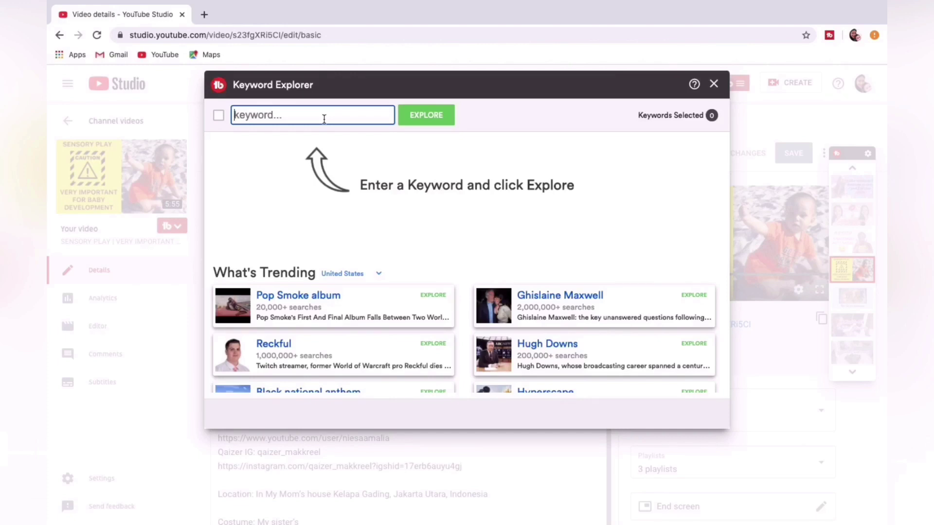
# - Explore the keyword "aktifitas sensory" and optimize the video for it in SEO Studio
pyautogui.write('akti')
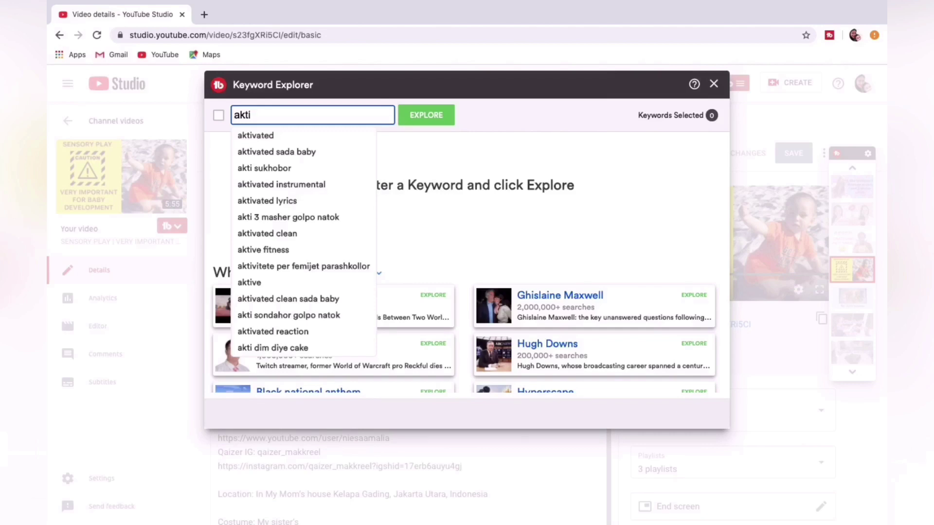
pyautogui.write('fitas')
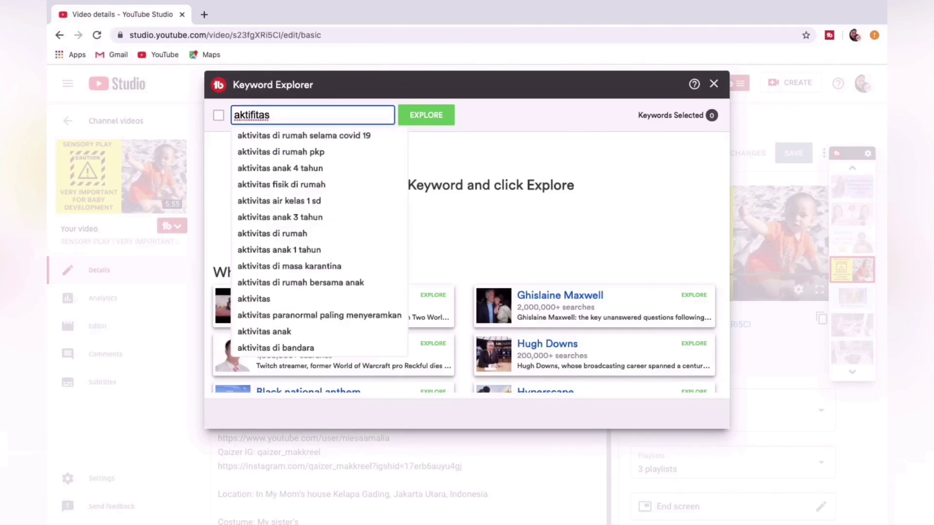
pyautogui.write(' senso')
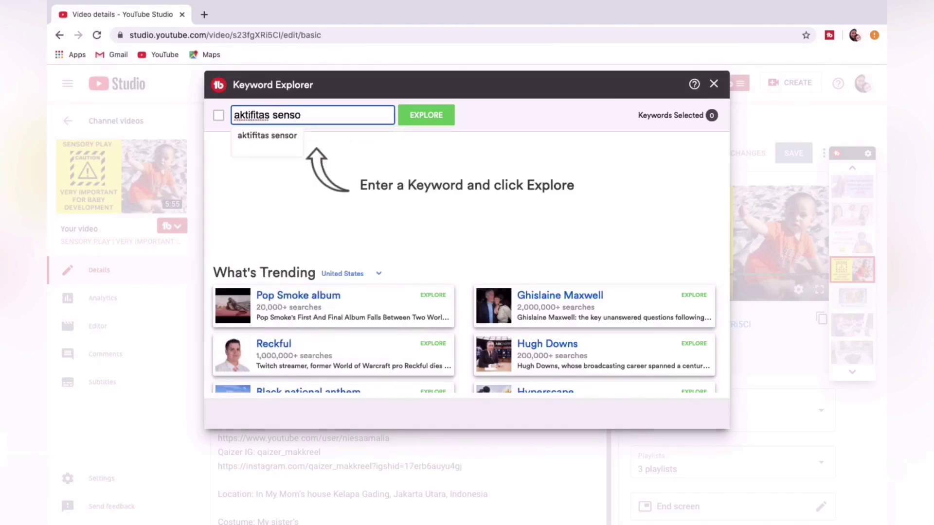
pyautogui.write('ry')
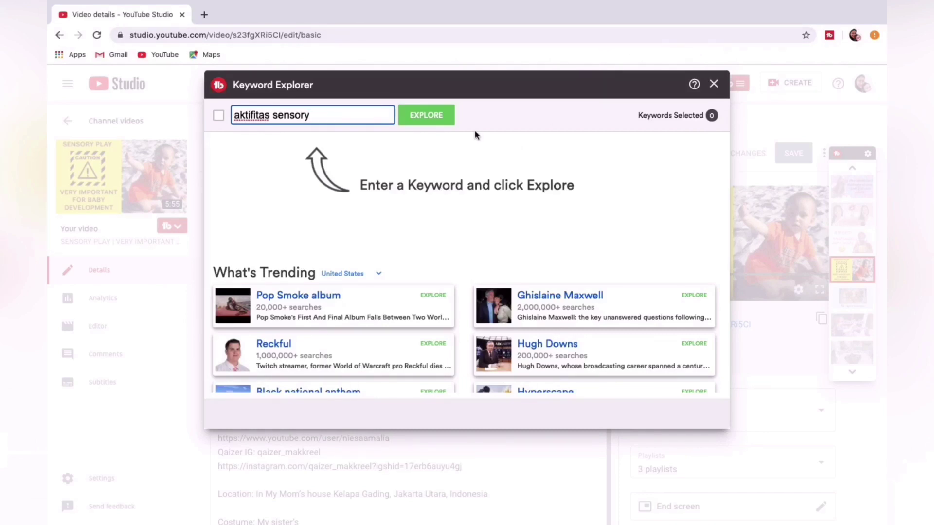
pyautogui.click(431, 118)
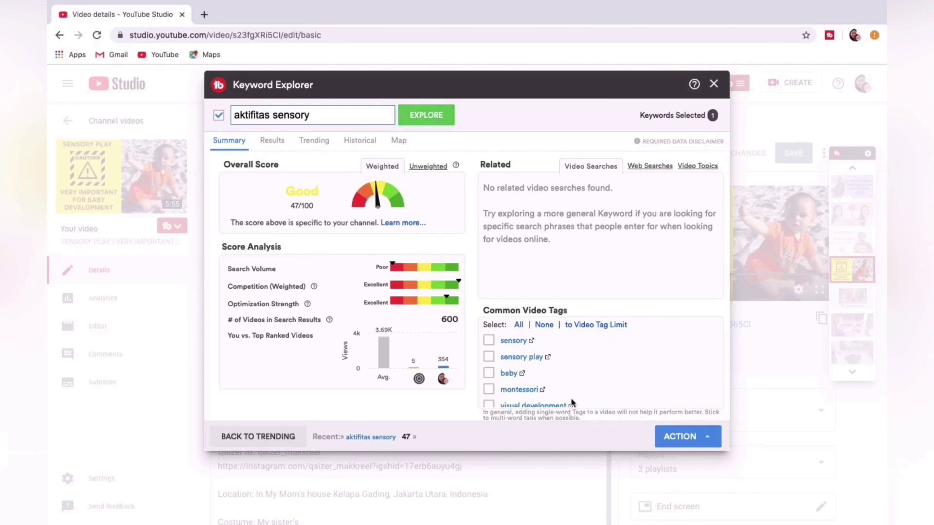
pyautogui.click(680, 436)
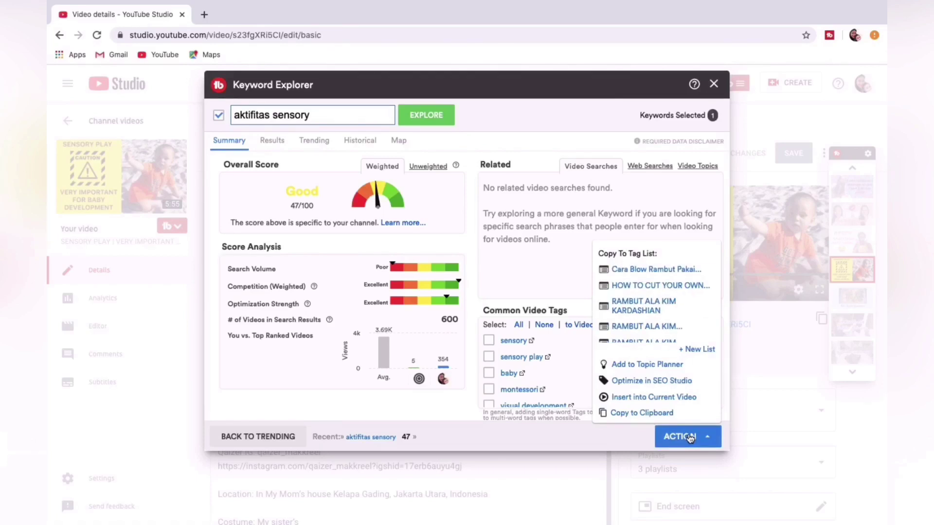
pyautogui.click(652, 381)
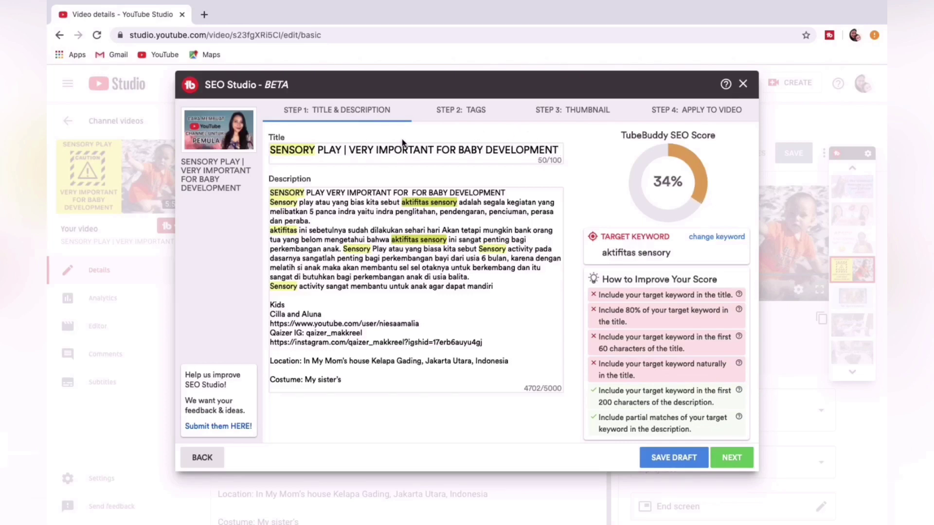
# - Replace "SENSORY PLAY" at the start of the video title with "AKTIFITAS SENSORY"
pyautogui.click(343, 150)
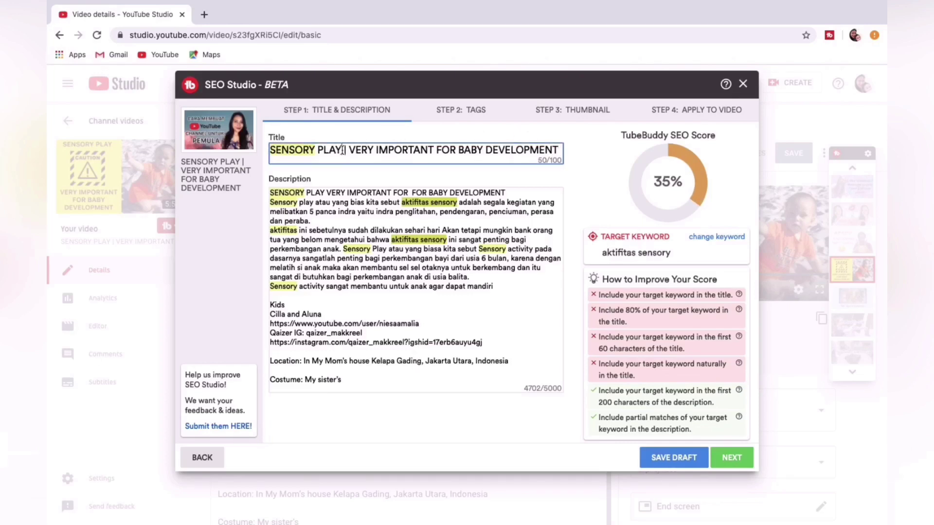
pyautogui.press('BackSpace')
pyautogui.press('BackSpace')
pyautogui.press('BackSpace')
pyautogui.press('BackSpace')
pyautogui.press('BackSpace')
pyautogui.press('BackSpace')
pyautogui.press('BackSpace')
pyautogui.press('BackSpace')
pyautogui.press('BackSpace')
pyautogui.press('BackSpace')
pyautogui.press('BackSpace')
pyautogui.press('BackSpace')
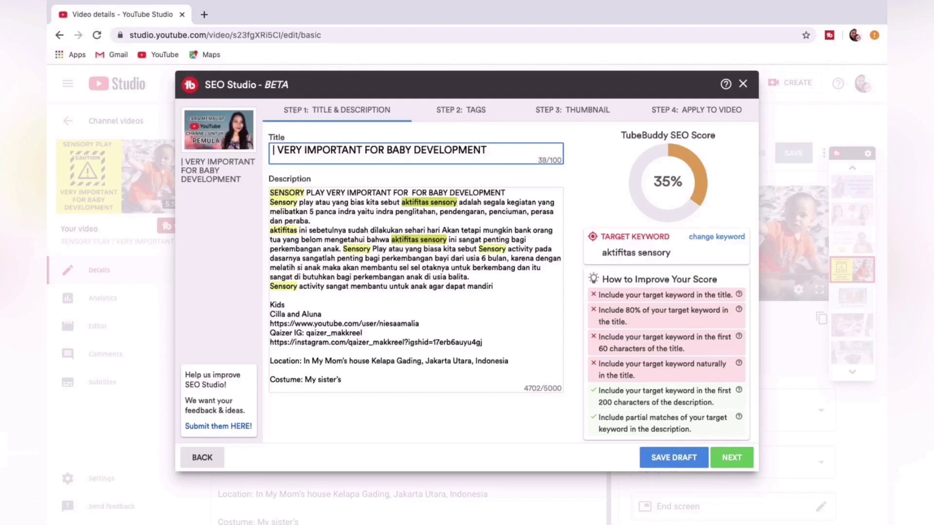
pyautogui.write('ak')
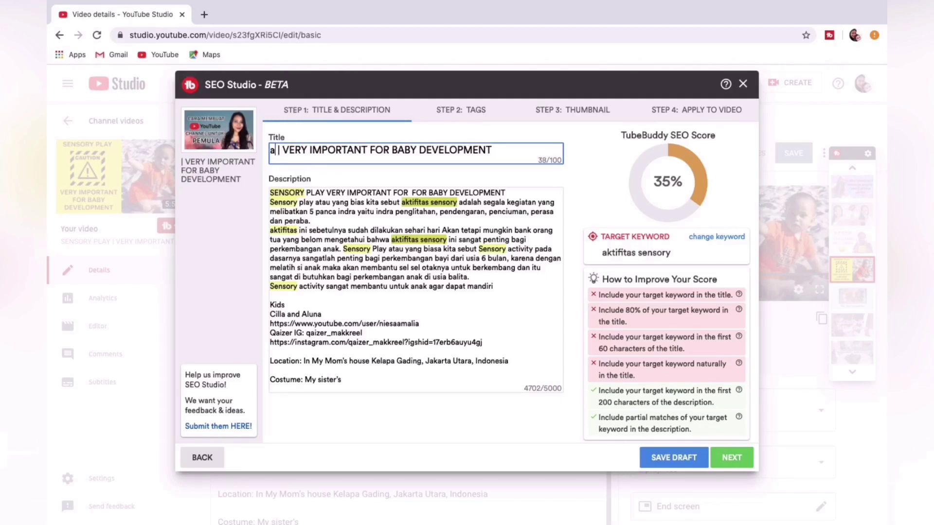
pyautogui.press('BackSpace')
pyautogui.press('BackSpace')
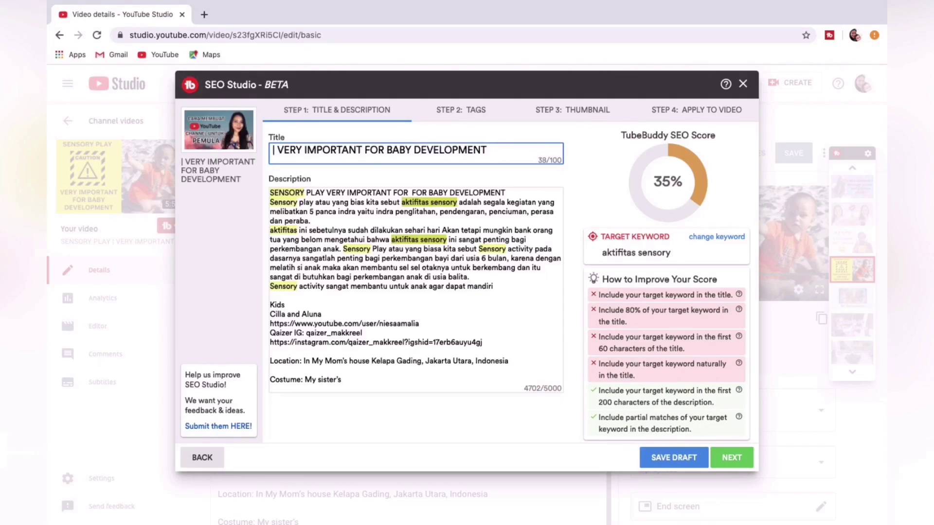
pyautogui.write('AKTI ')
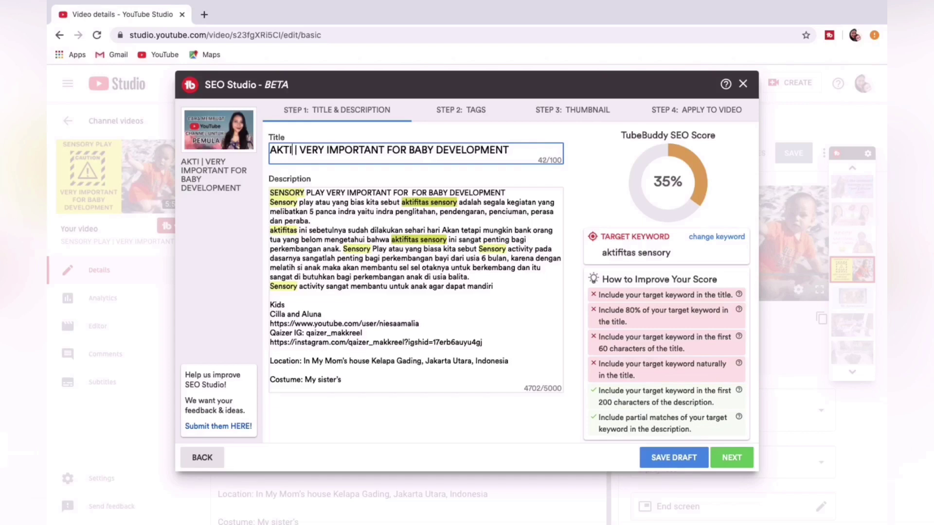
pyautogui.write('FITAS')
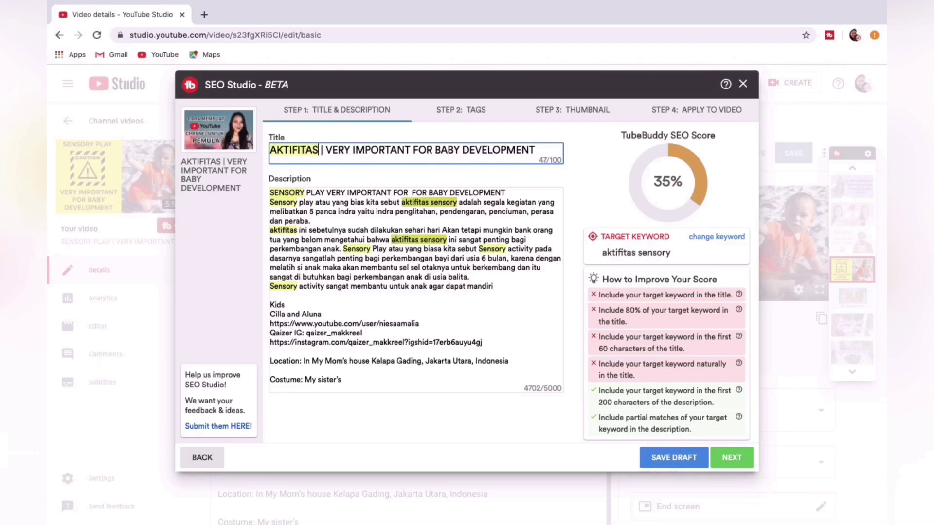
pyautogui.write(' SENS')
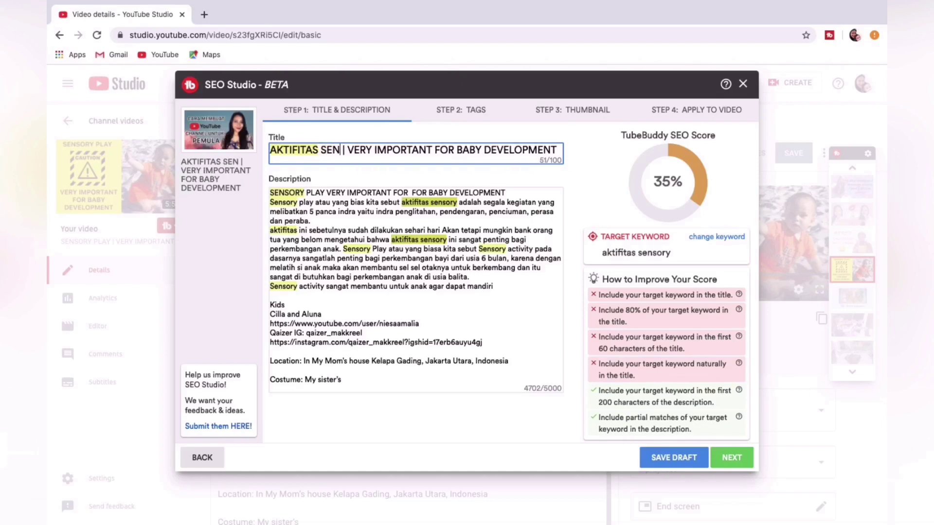
pyautogui.write('OR')
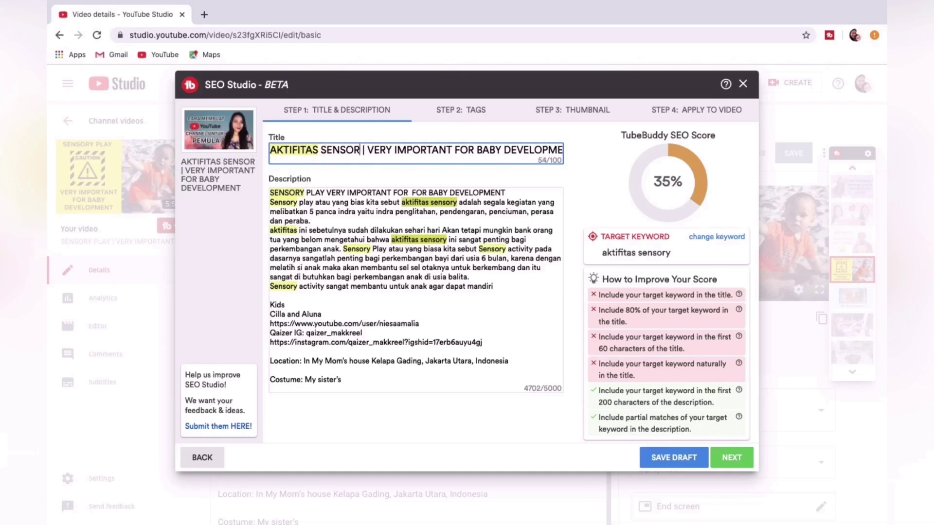
pyautogui.write('Y')
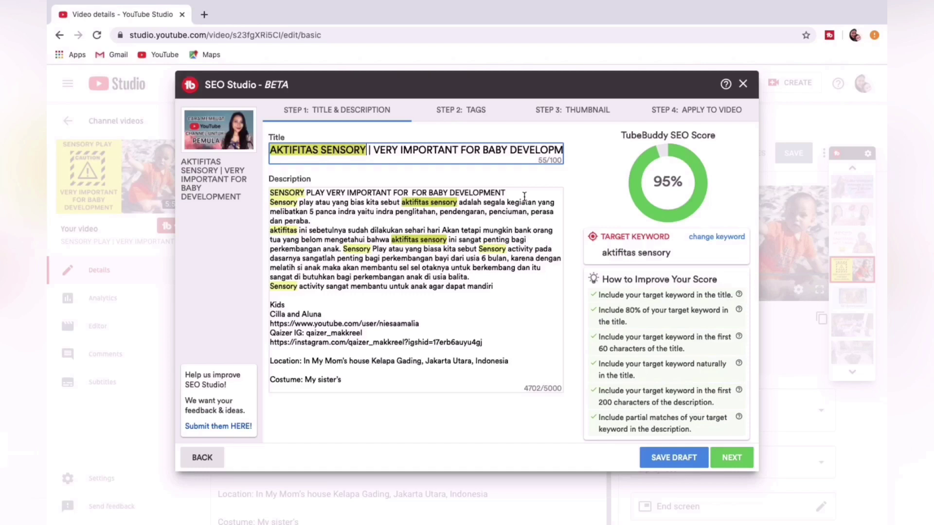
# - Add a new first line to the description reading "Aktifitas sensory sangat penting untuk perkembangan anak"
pyautogui.click(270, 193)
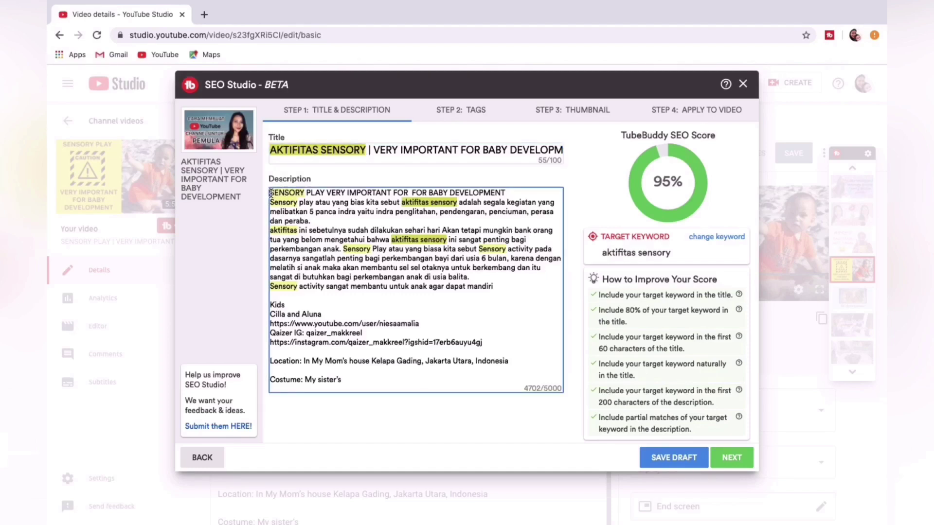
pyautogui.press('Return')
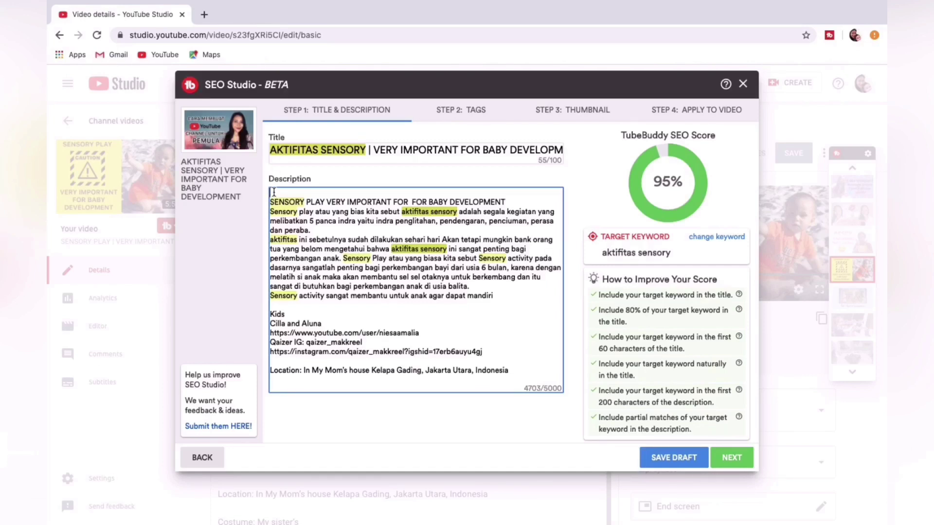
pyautogui.write('AK')
pyautogui.press('BackSpace')
pyautogui.write('ktifitas ')
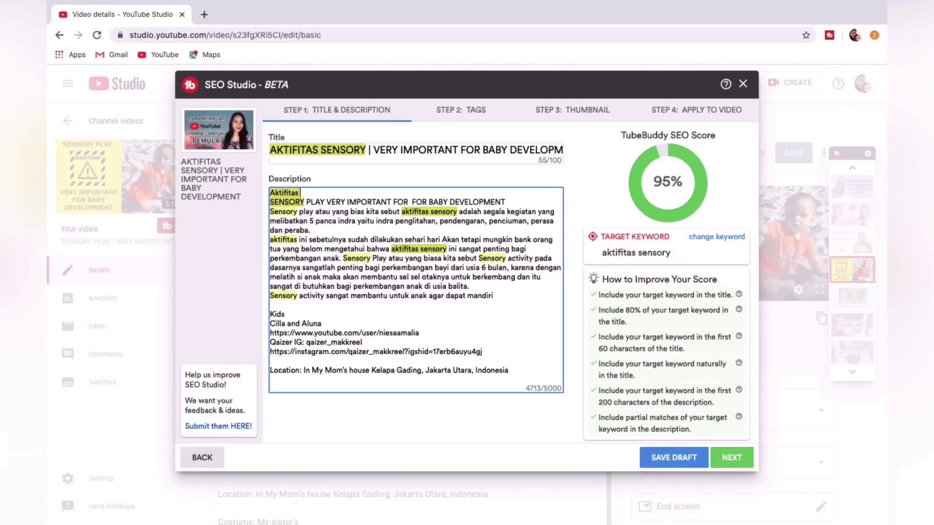
pyautogui.write('sn')
pyautogui.press('BackSpace')
pyautogui.write('e')
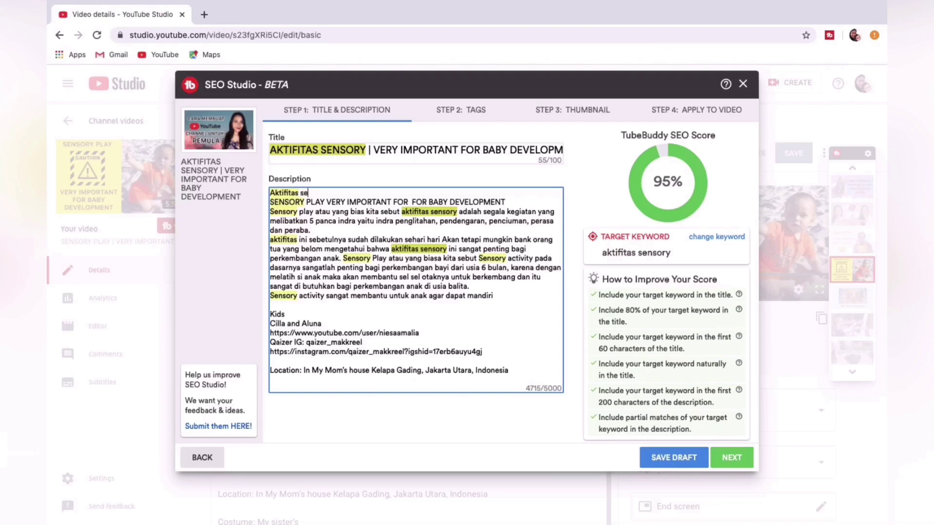
pyautogui.write('nsory')
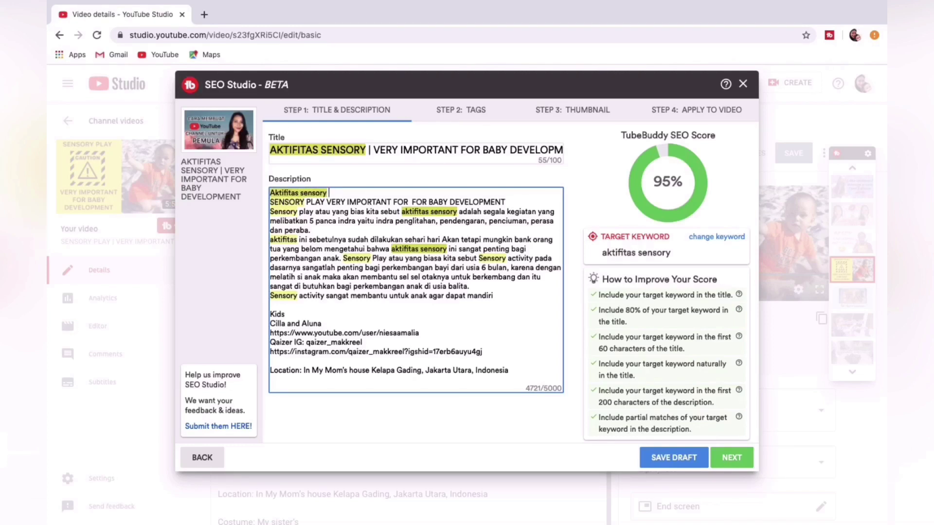
pyautogui.write(' sangan')
pyautogui.press('BackSpace')
pyautogui.press('BackSpace')
pyautogui.write('t penting untu')
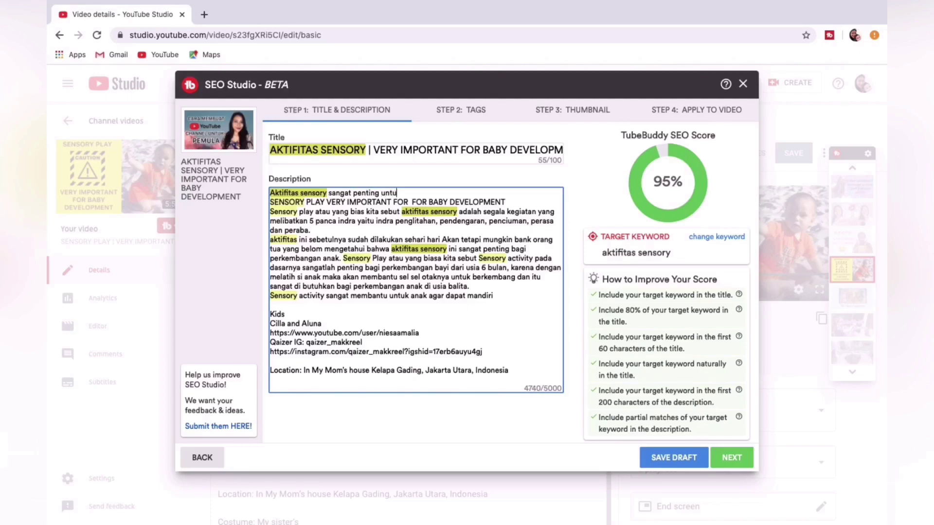
pyautogui.write('k per')
pyautogui.write('kembangan anak')
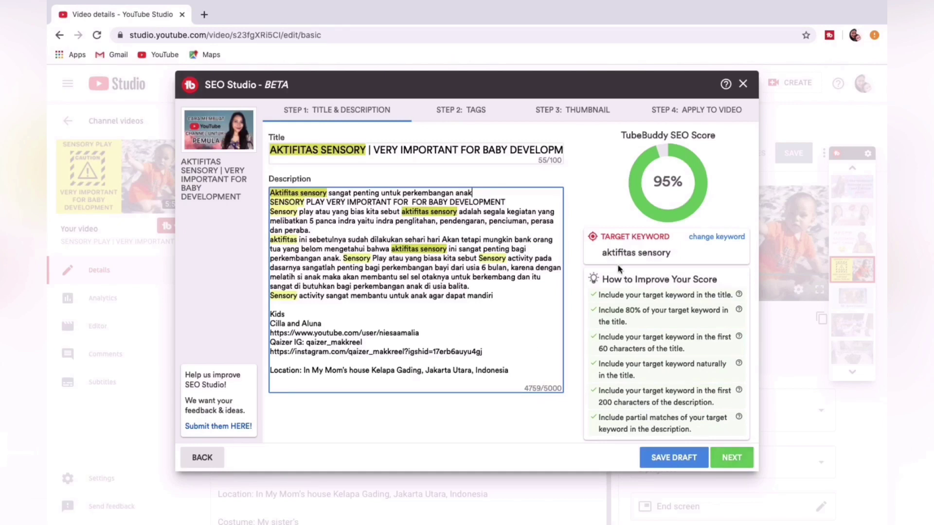
# - Add the target keyword "aktifitas sensory" as the first tag and remove the "sensory processing disorder toddler" tag
pyautogui.click(737, 461)
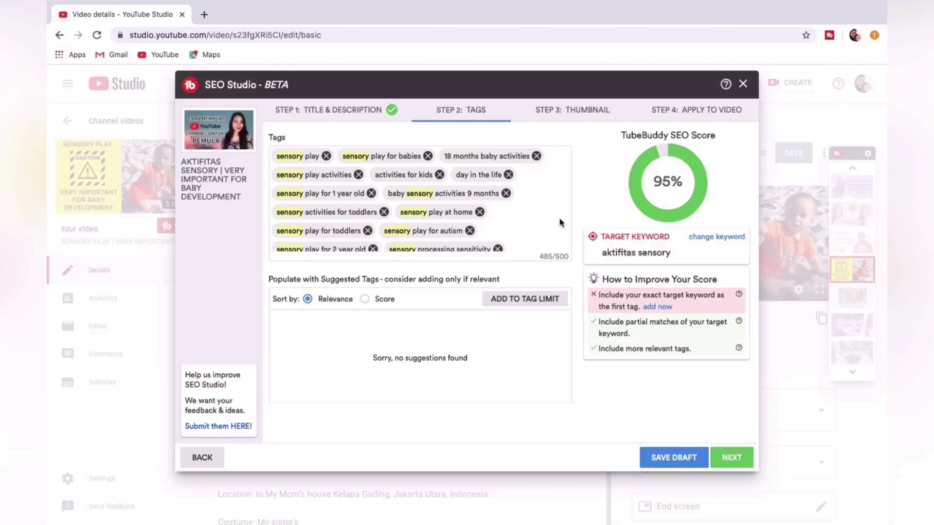
pyautogui.click(659, 307)
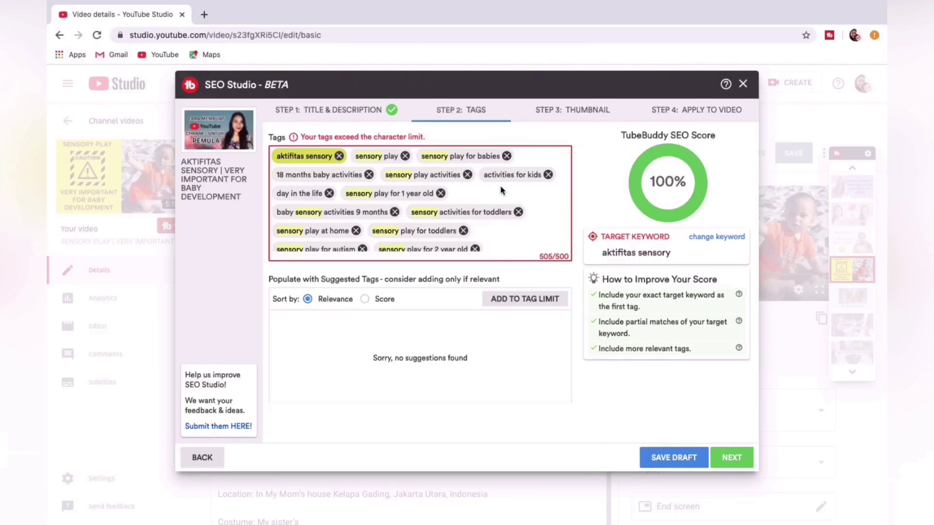
pyautogui.click(511, 248)
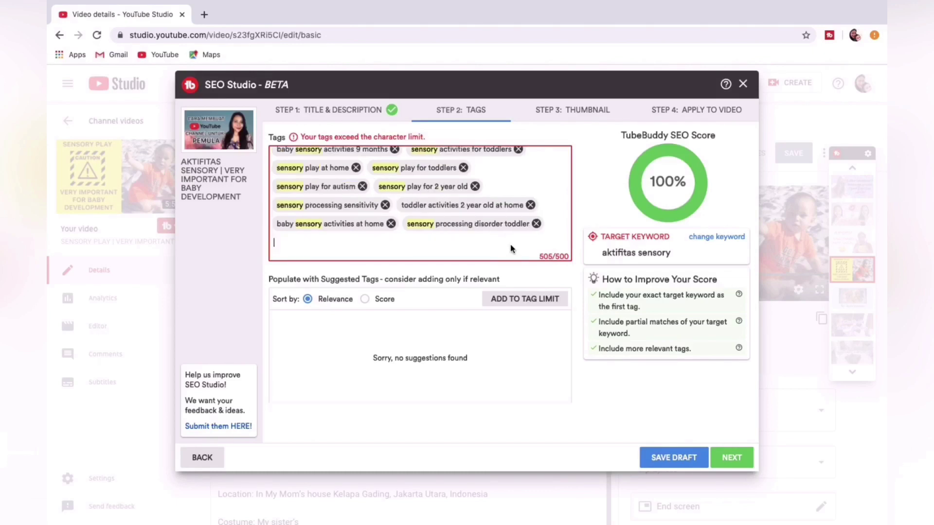
pyautogui.click(536, 224)
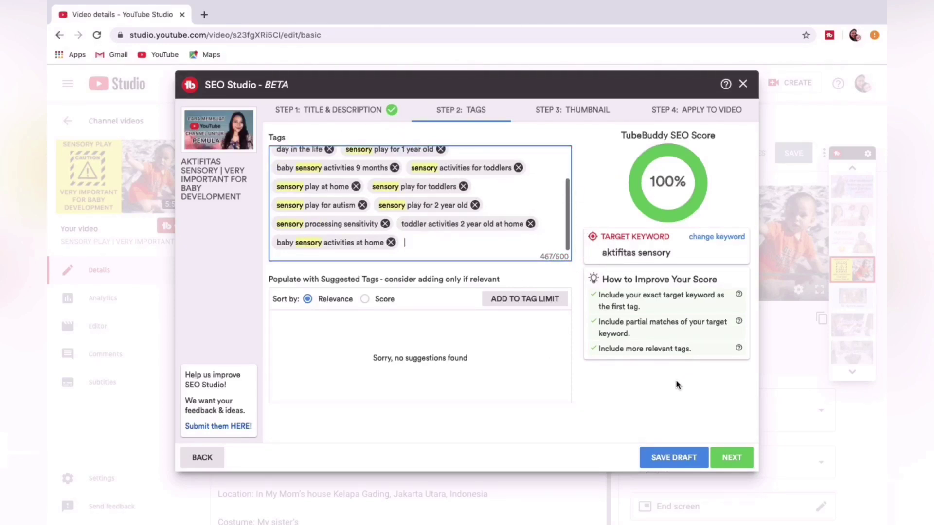
# - Keep the existing thumbnail and proceed to the final stage for applying the optimization to the video
pyautogui.click(736, 458)
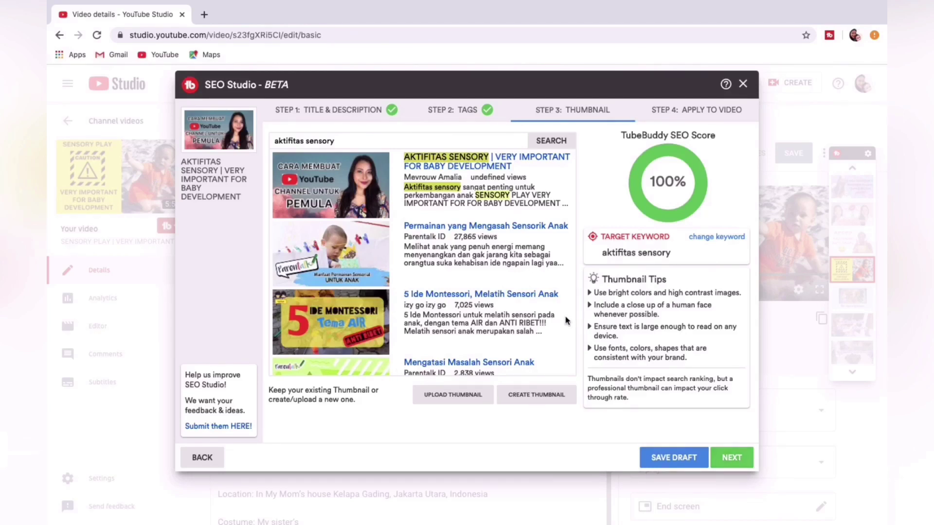
pyautogui.click(732, 458)
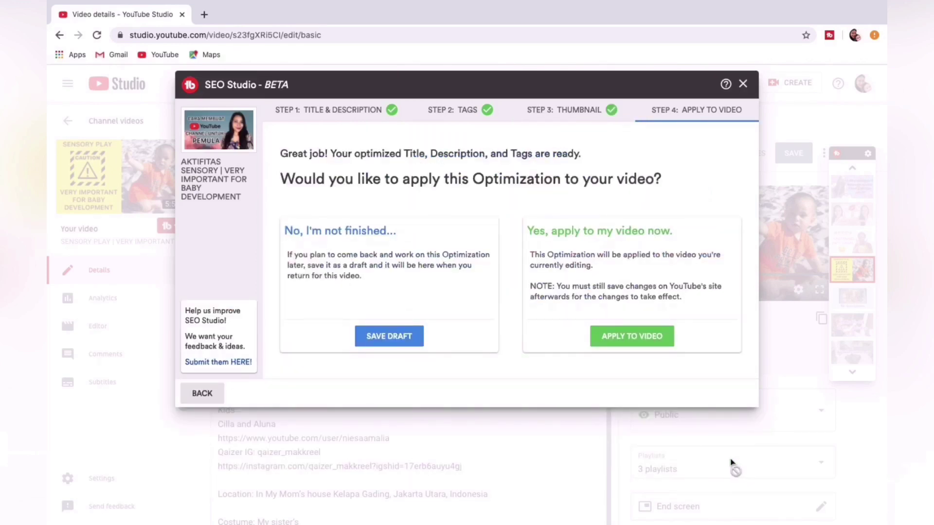
# - Apply the optimized title, description and tags to the video and close SEO Studio
pyautogui.click(637, 337)
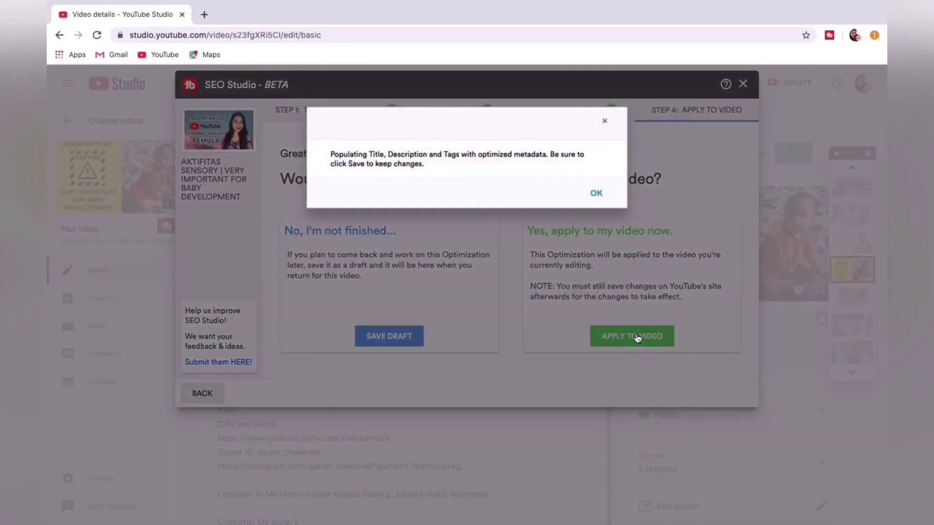
pyautogui.click(595, 194)
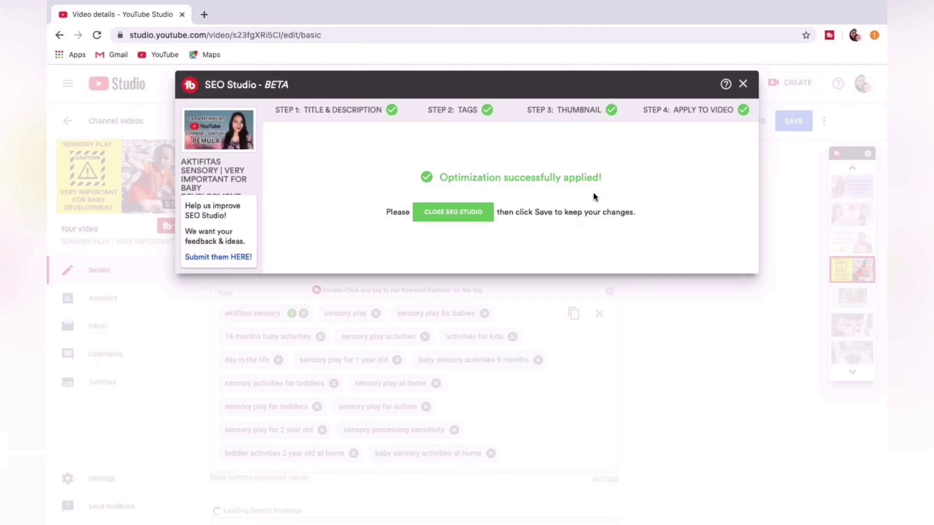
pyautogui.click(456, 216)
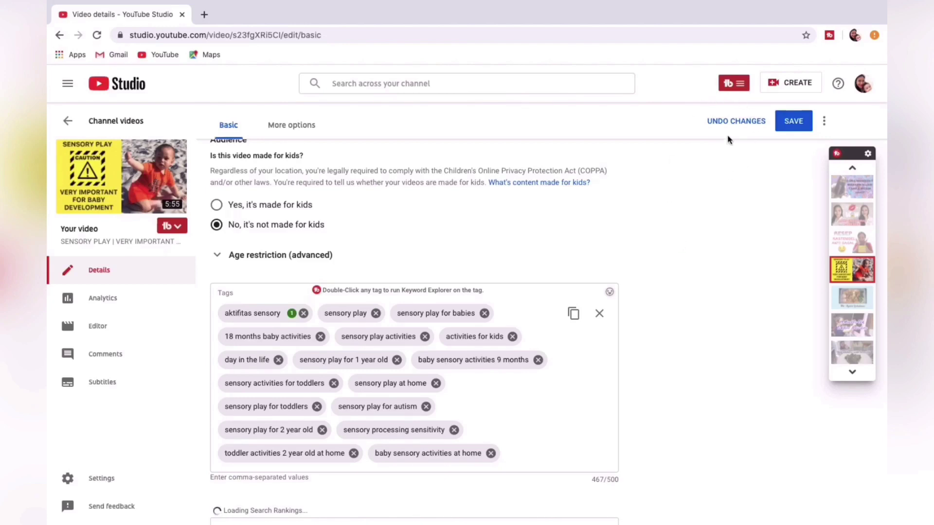
# - Explore the keyword "aktifitas sensory" in Keyword Explorer and view its unweighted score
pyautogui.click(736, 84)
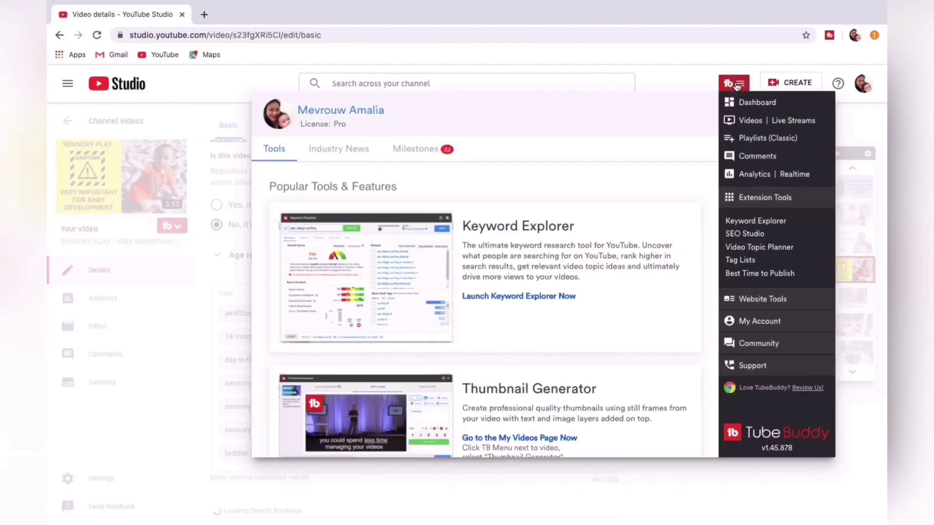
pyautogui.click(743, 222)
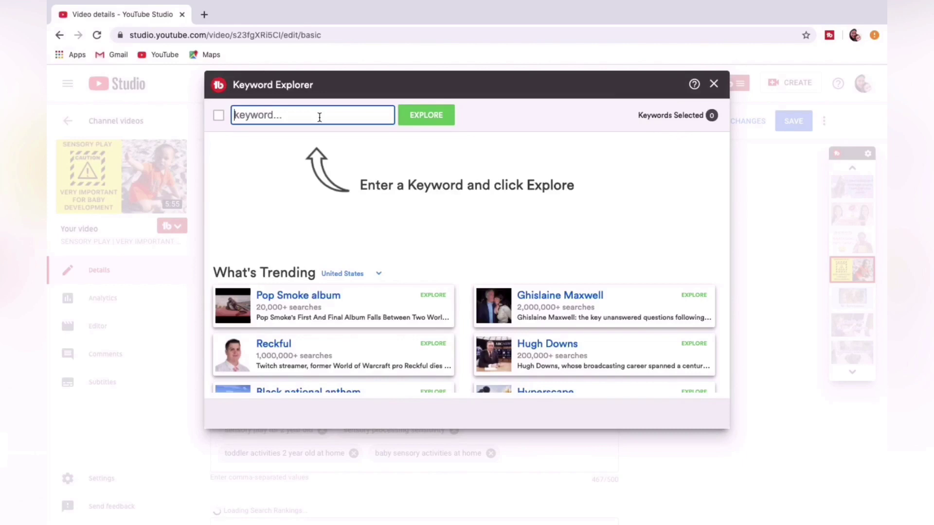
pyautogui.write('aktifit')
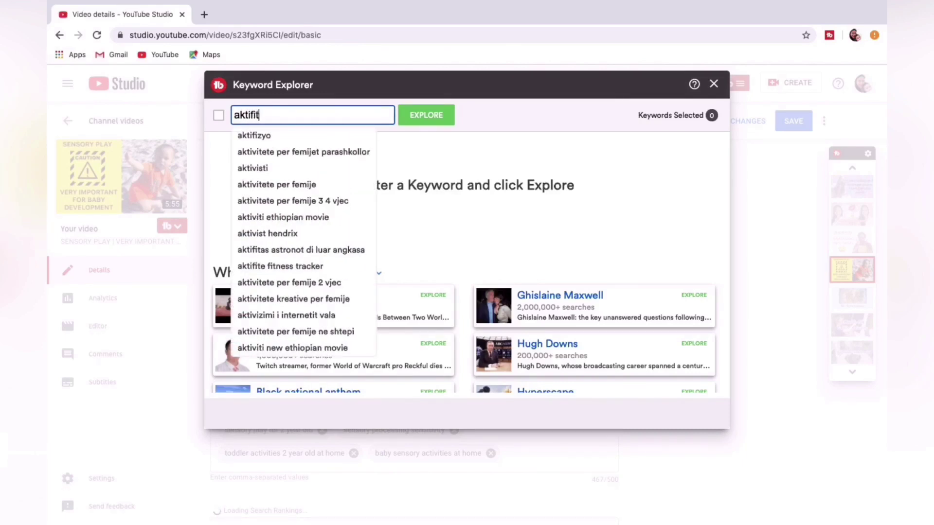
pyautogui.write('as sen')
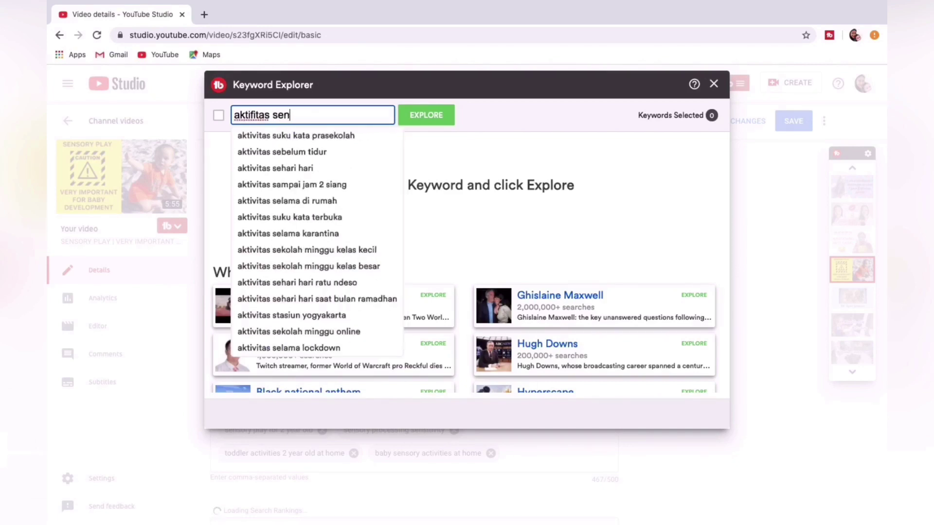
pyautogui.write('sory')
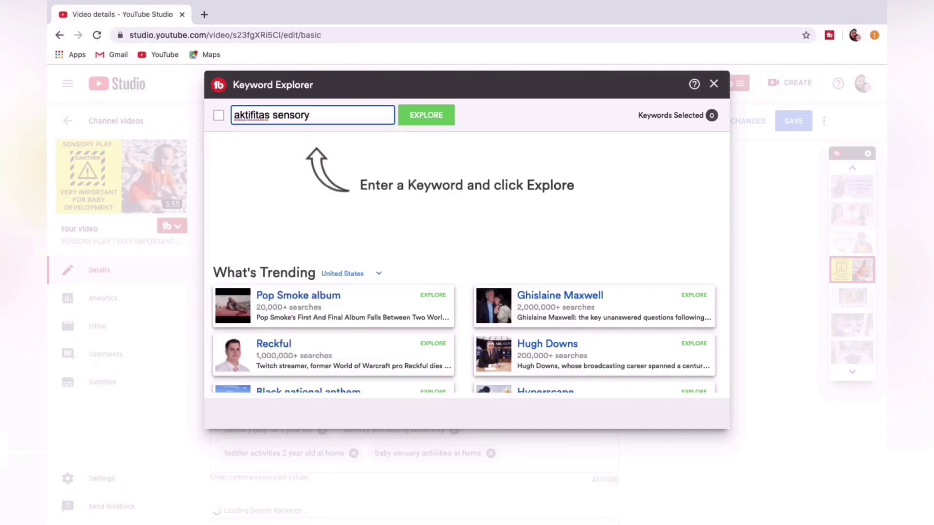
pyautogui.click(430, 116)
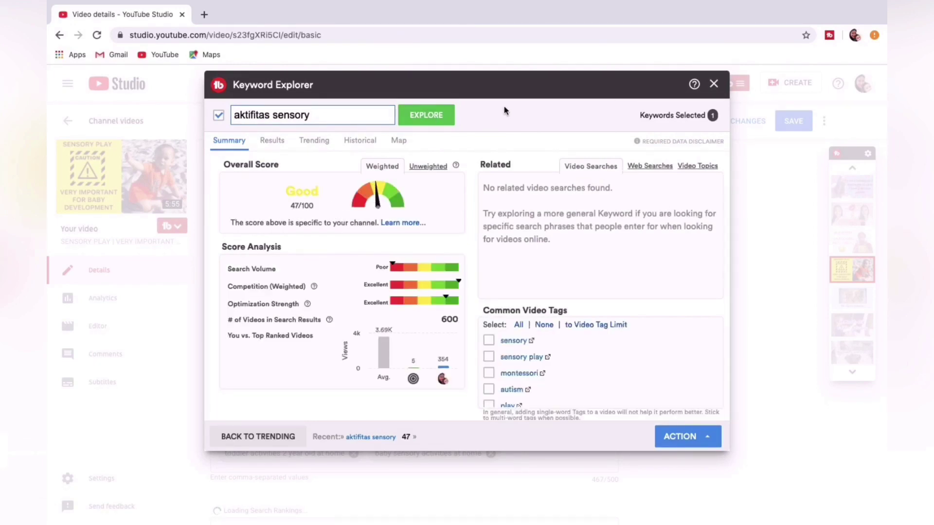
pyautogui.click(426, 167)
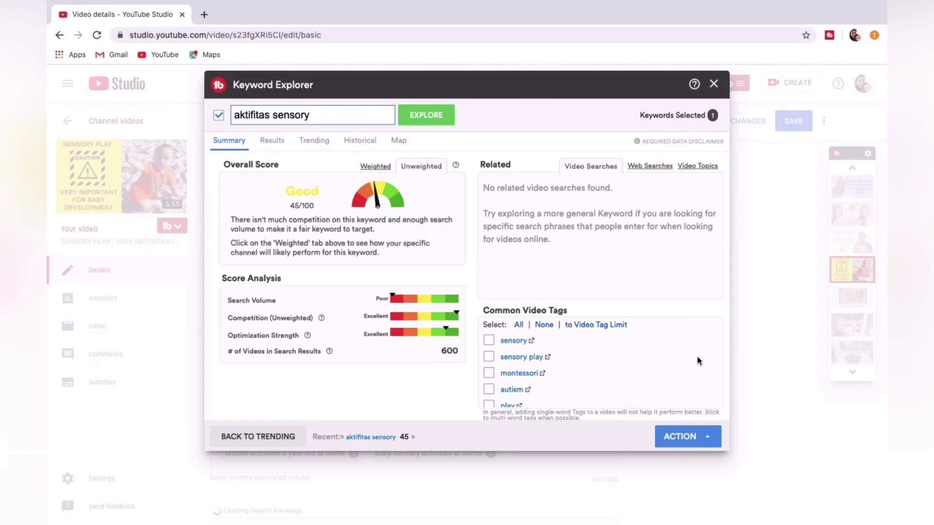
# - Select the common video tags "sensory", "sensory play" and "montessori" and insert them with the explored keyword into the current video
pyautogui.click(488, 340)
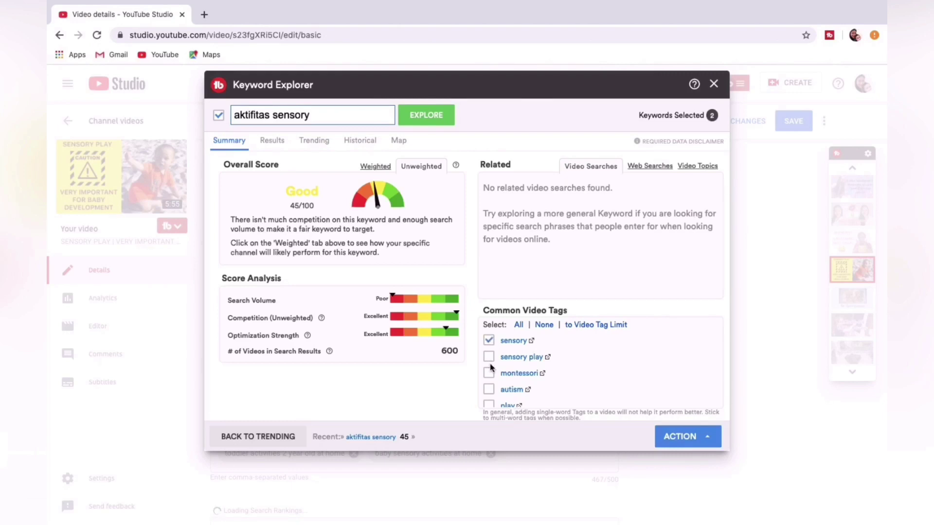
pyautogui.click(489, 358)
pyautogui.click(488, 373)
pyautogui.click(490, 391)
pyautogui.click(489, 390)
pyautogui.click(695, 435)
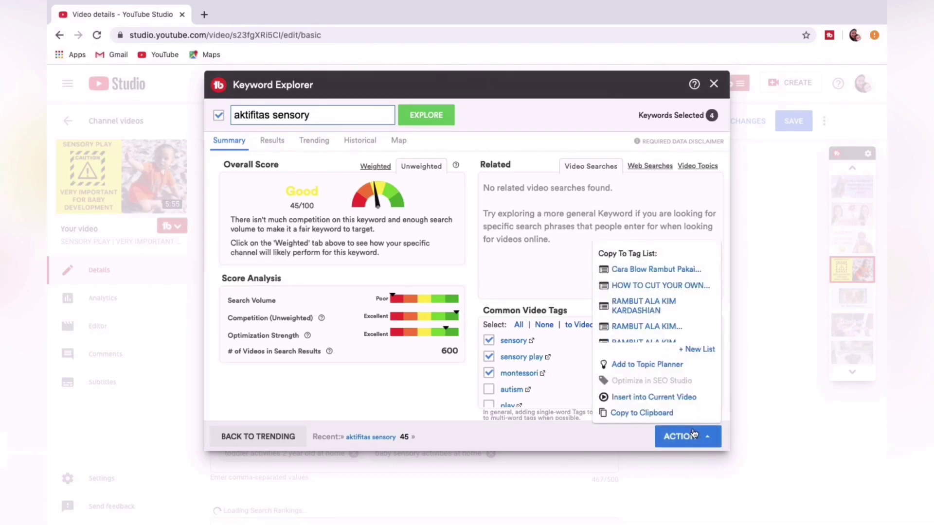
pyautogui.click(652, 398)
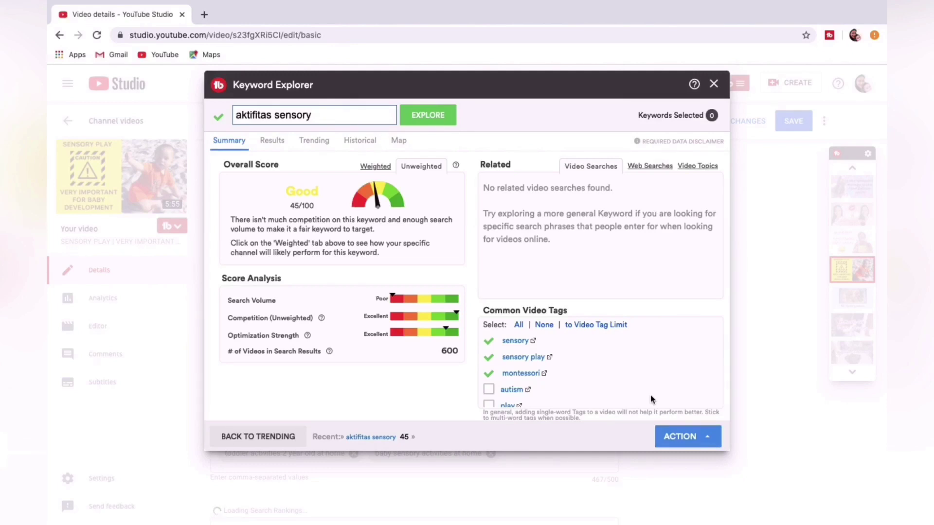
# - Close Keyword Explorer and save the video's updated details
pyautogui.click(695, 440)
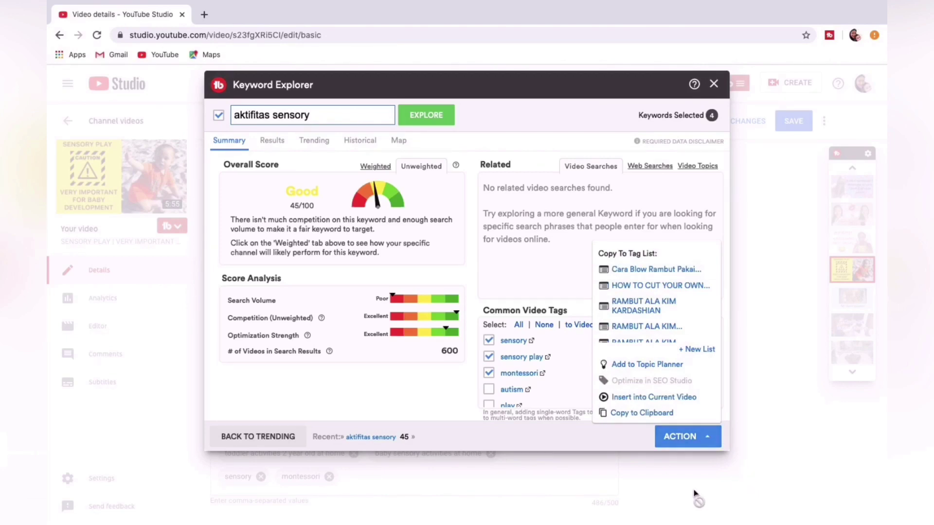
pyautogui.click(600, 439)
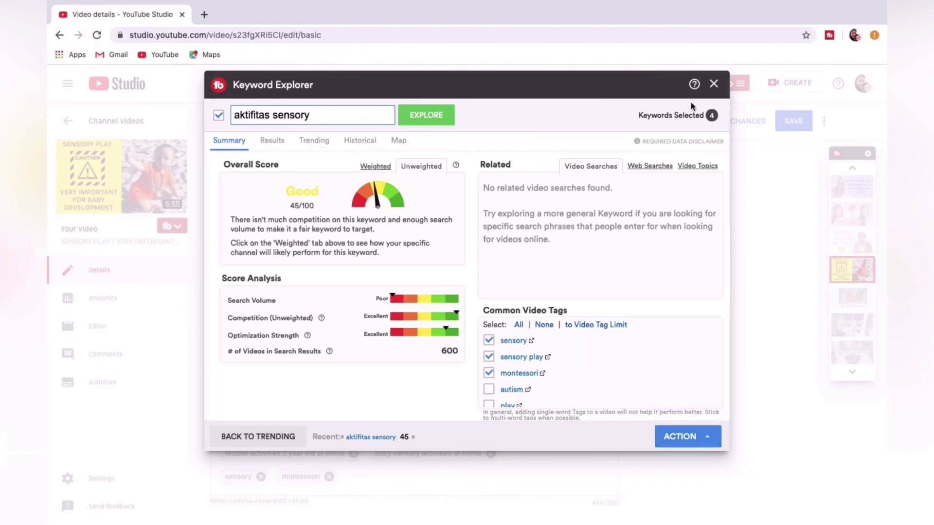
pyautogui.click(713, 84)
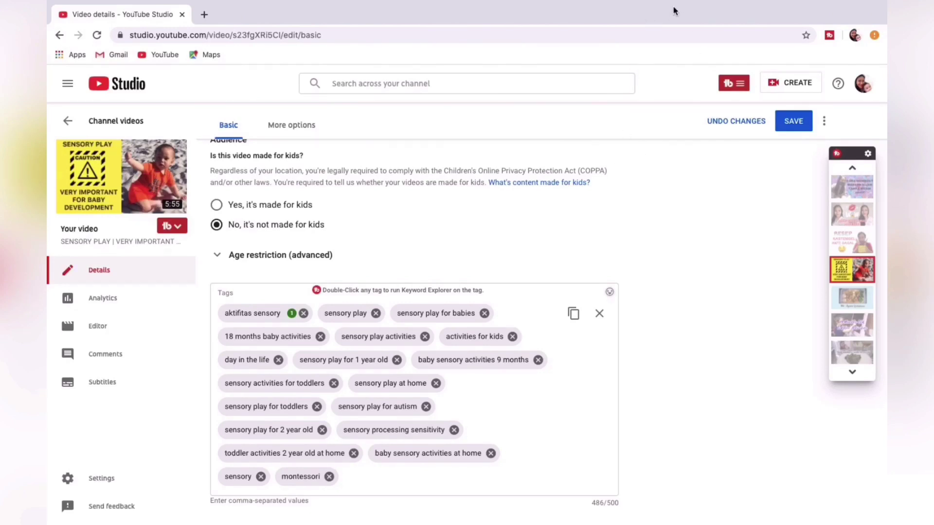
pyautogui.click(791, 124)
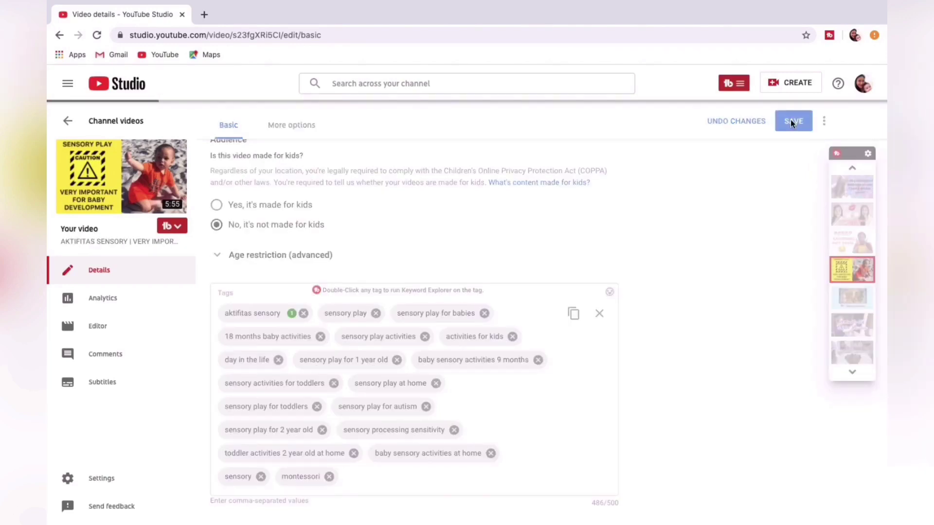